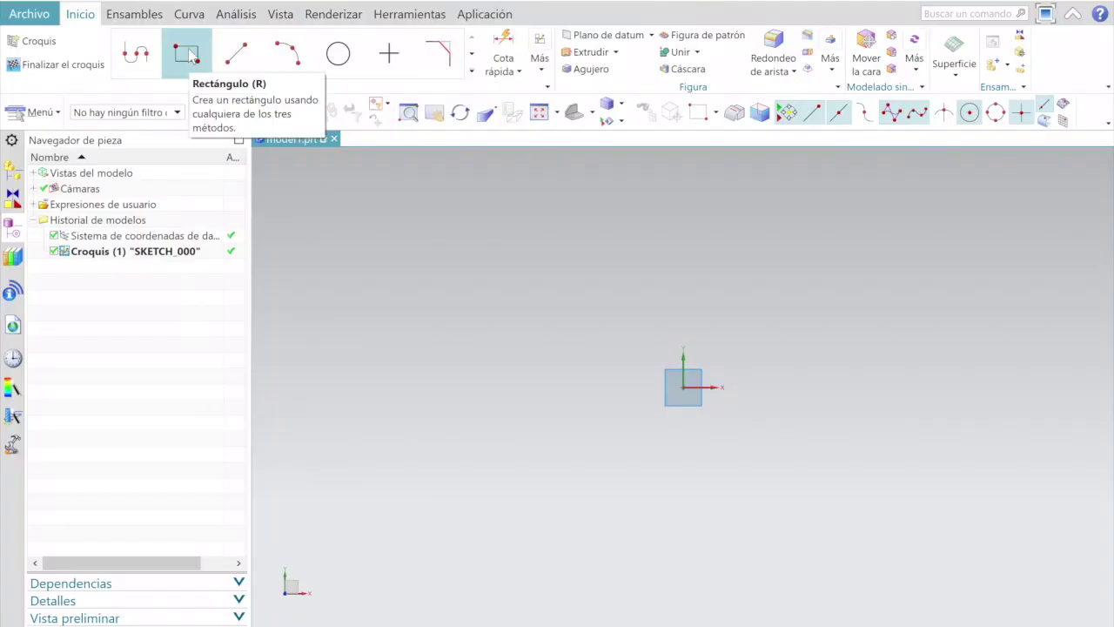
- Pick the Rectangle tool in the new SKETCH_000 on the XY plane
click(192, 55)
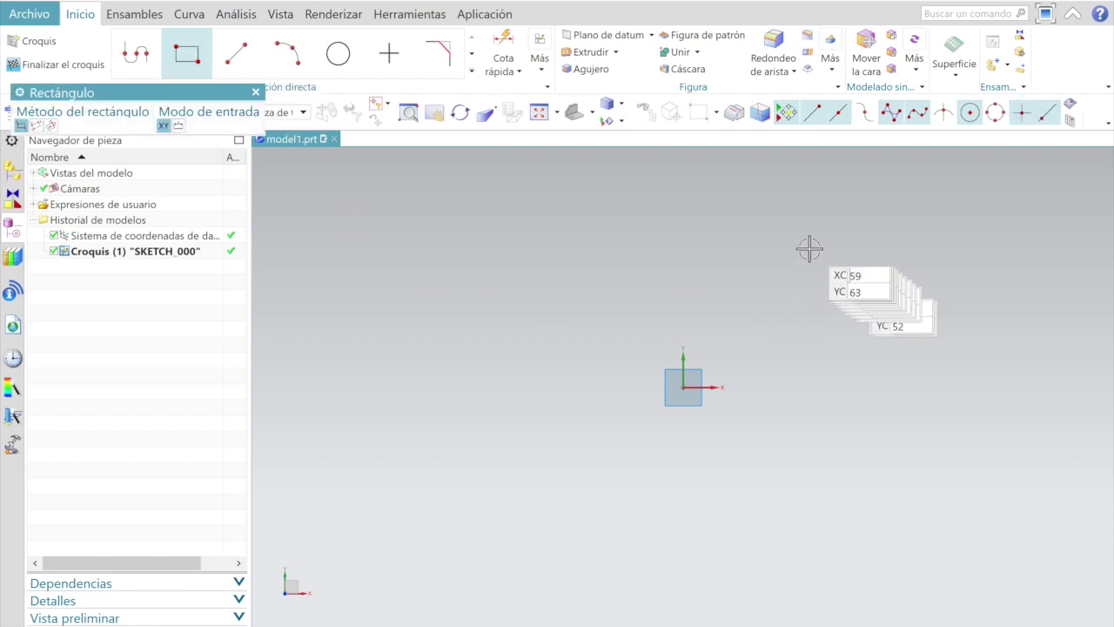
- Draw a roughly square rectangle up and to the right of the origin
click(748, 237)
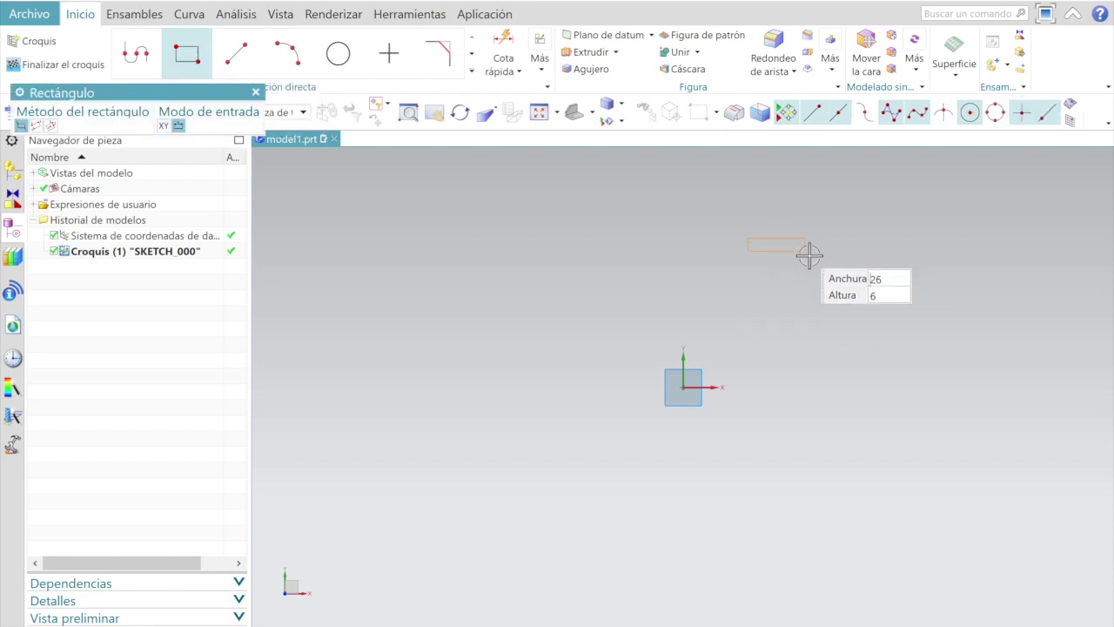
click(847, 336)
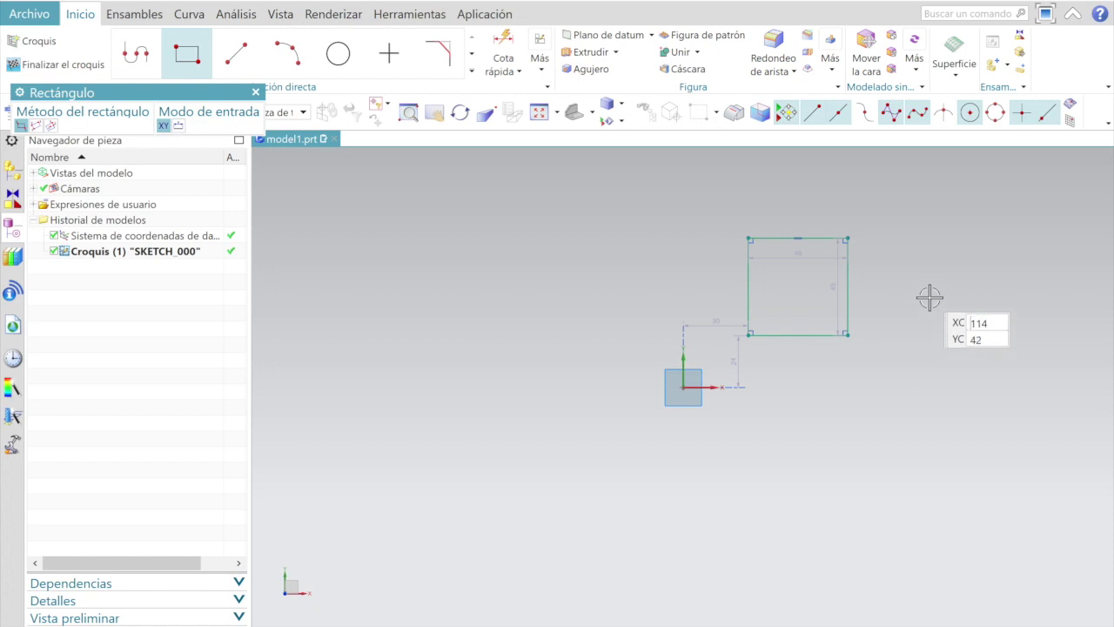
key(Escape)
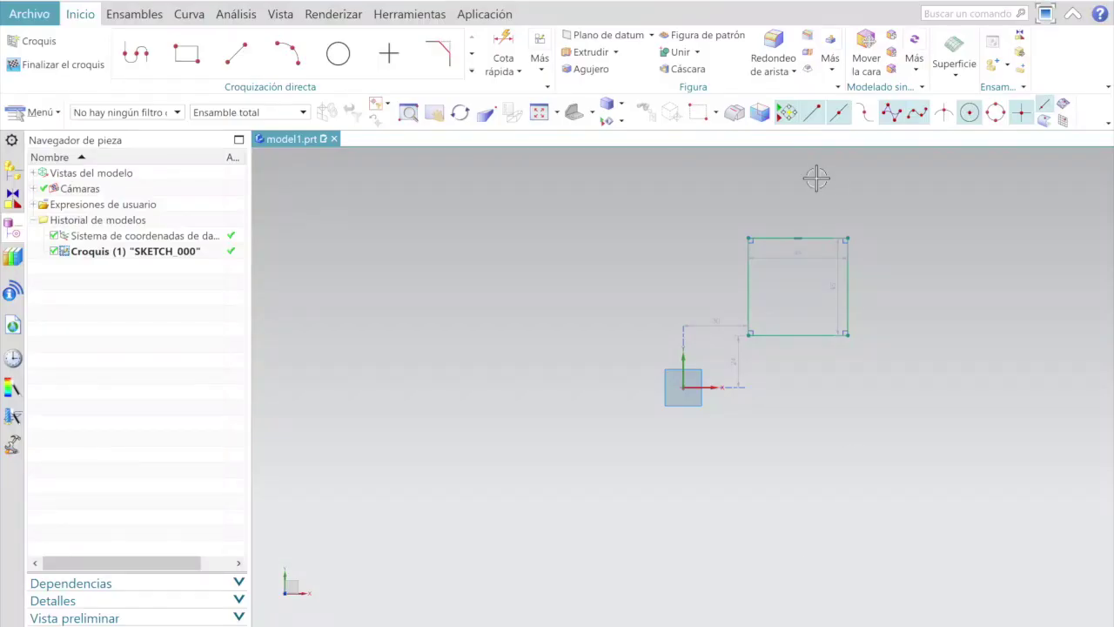
- Move the width dimension above the rectangle and the height dimension to its right
scroll(823, 212, up, 2)
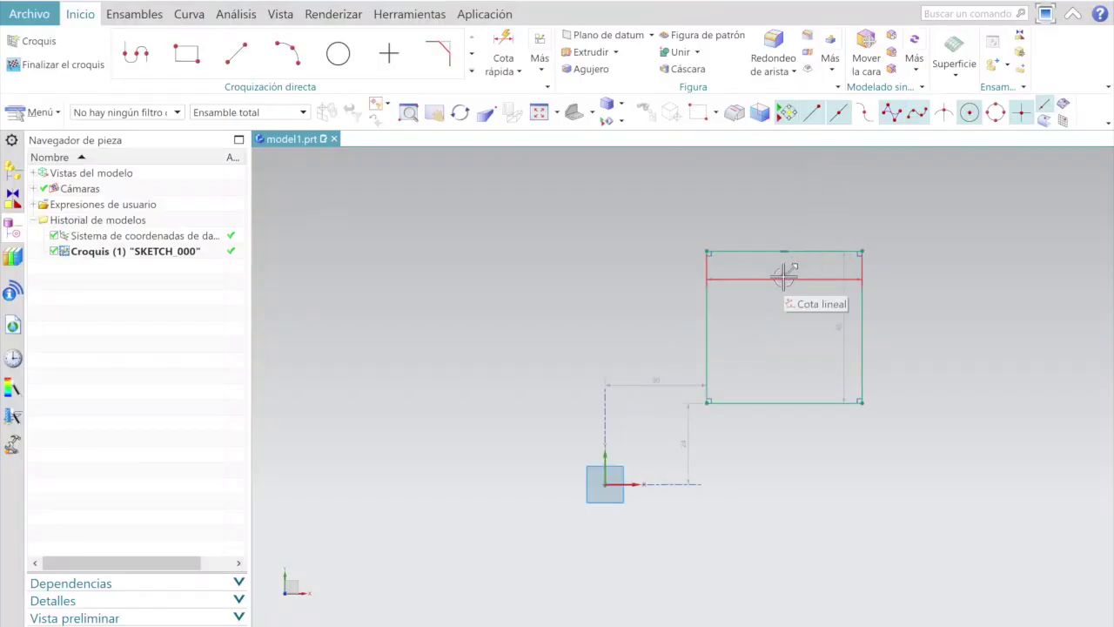
drag(793, 243, 793, 206)
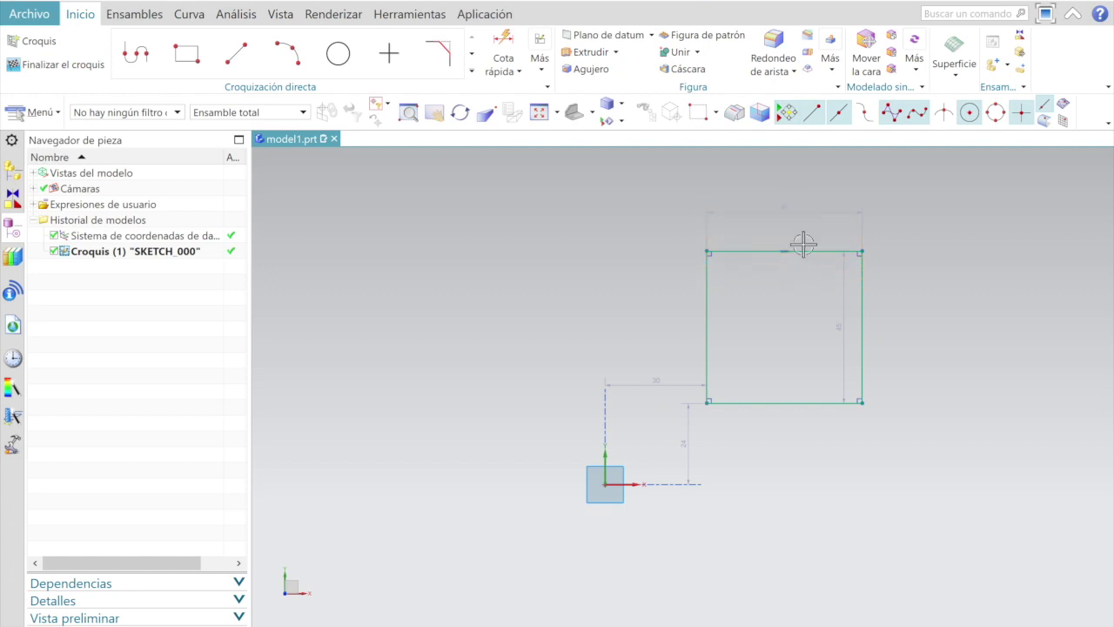
click(889, 327)
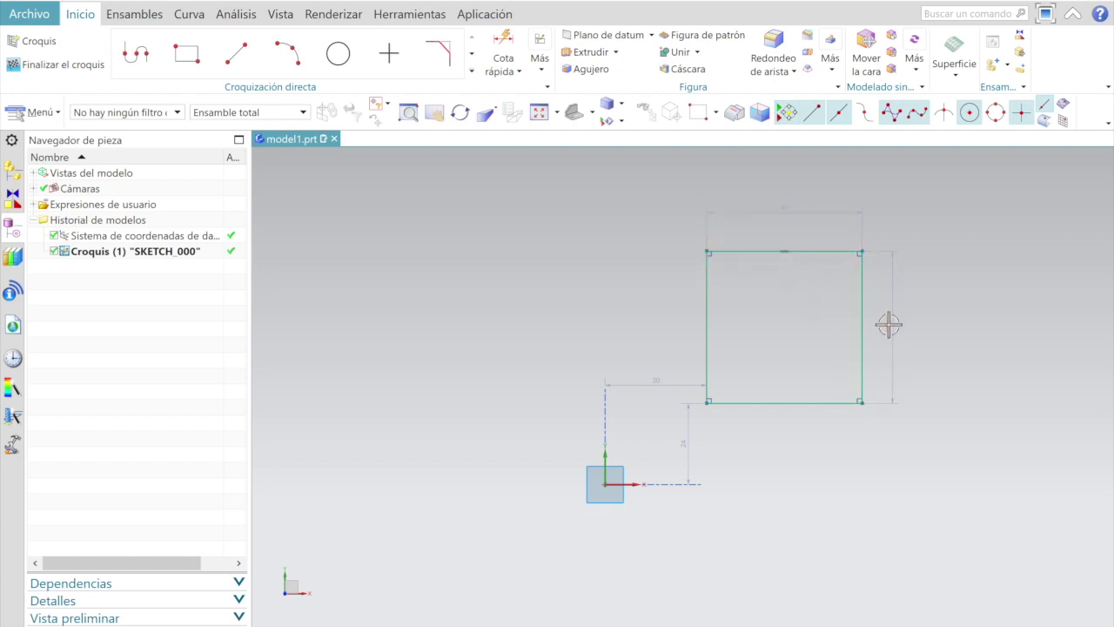
scroll(813, 179, up, 1)
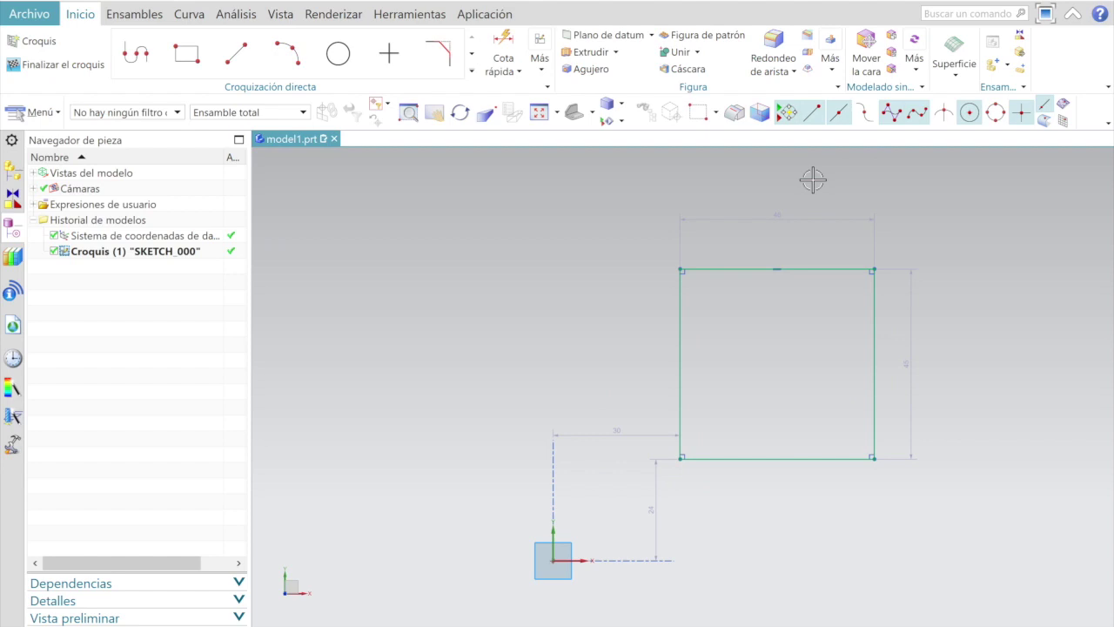
- Set width and height to 100 with geometry adjusting, then finish the sketch
click(777, 215)
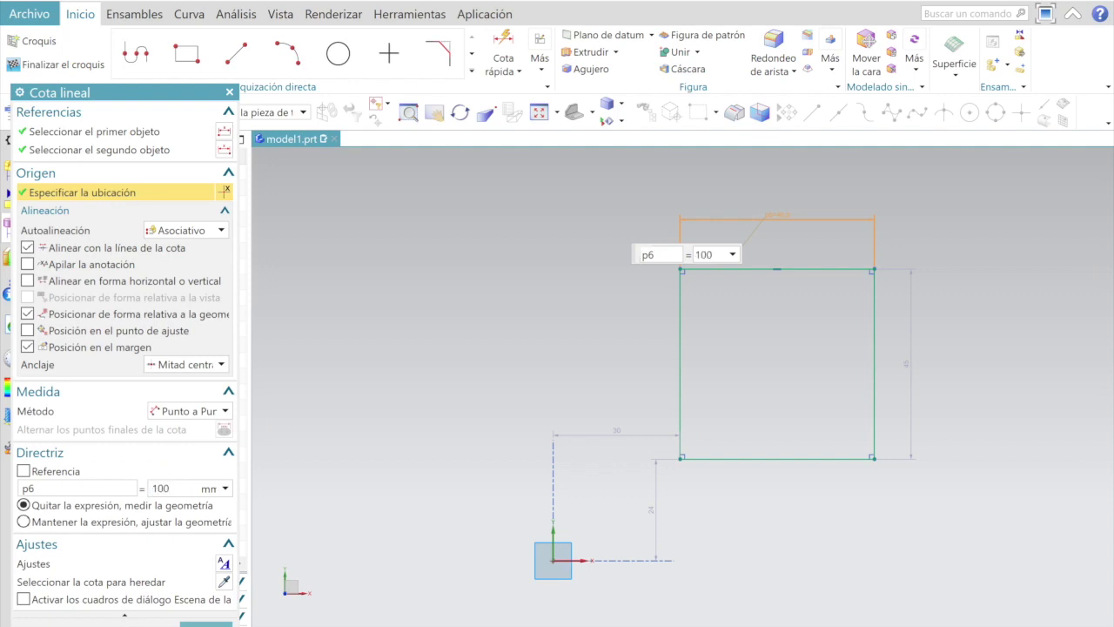
click(24, 521)
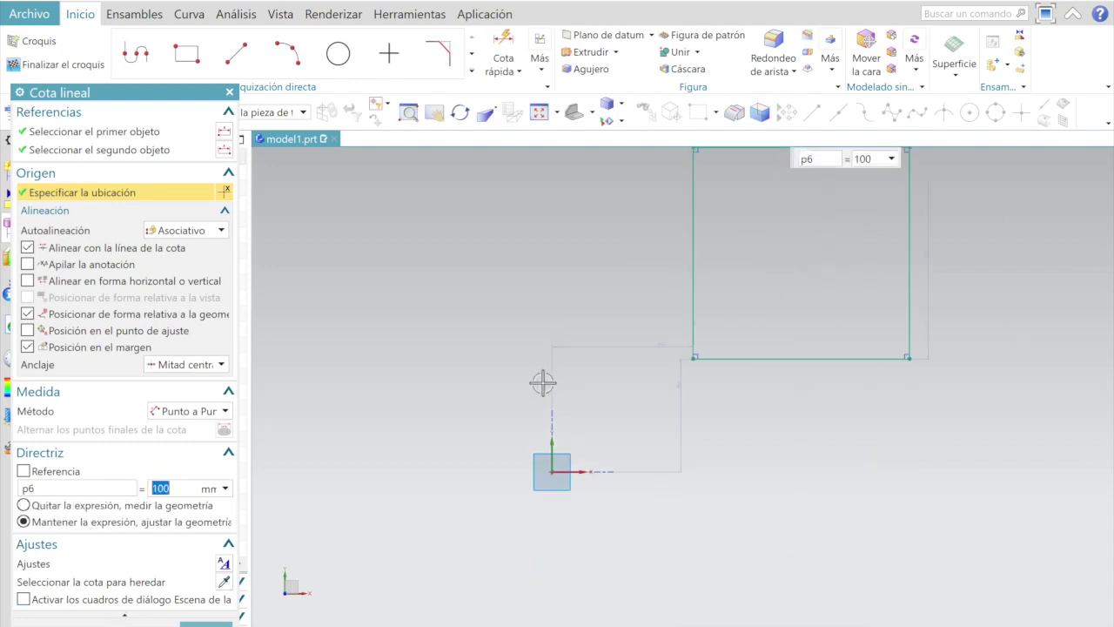
scroll(542, 382, down, 3)
scroll(788, 271, up, 4)
middle_click(630, 364)
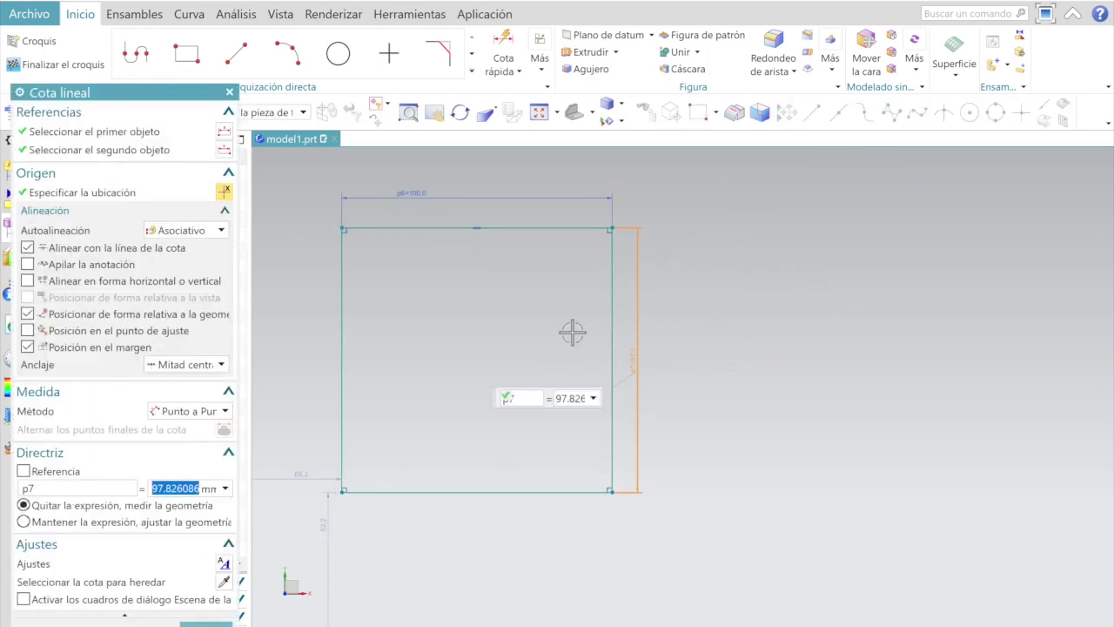
text(100)
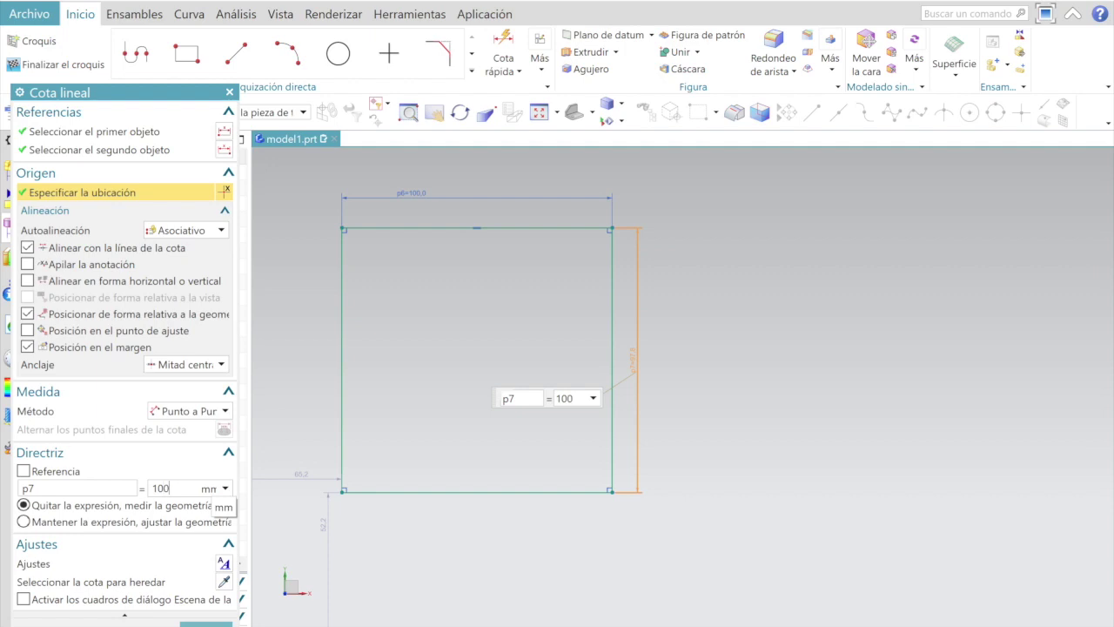
key(Return)
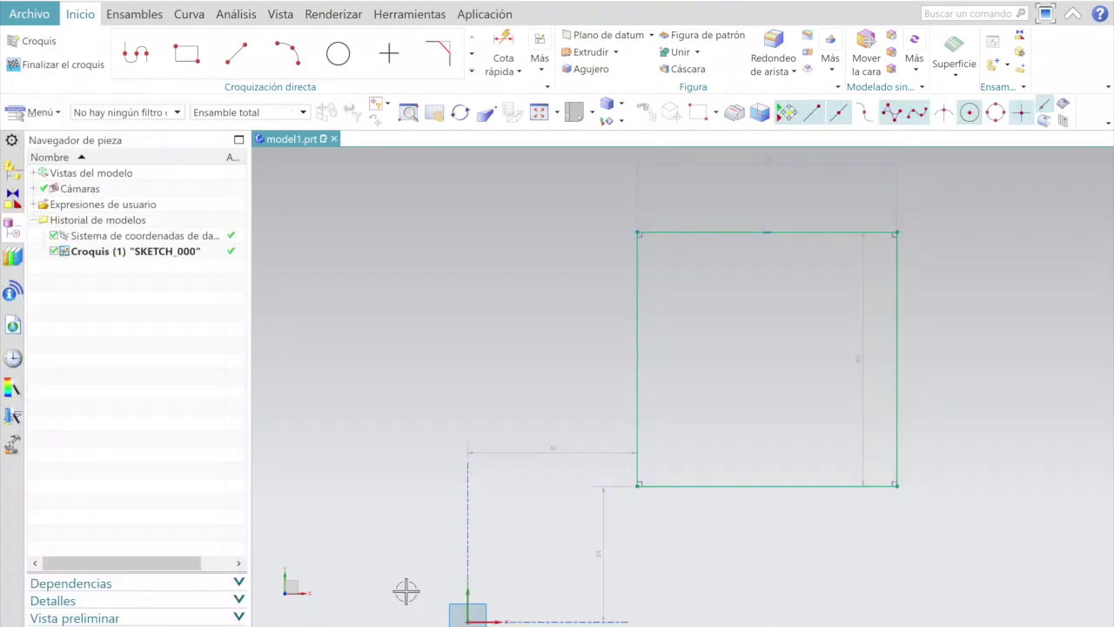
scroll(369, 428, down, 1)
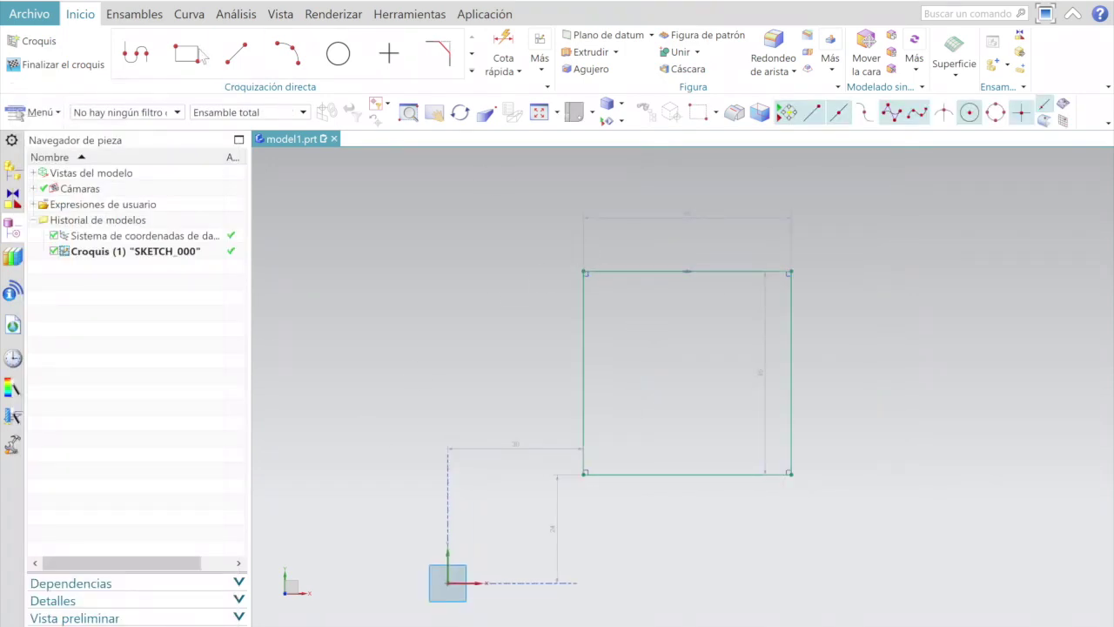
click(49, 69)
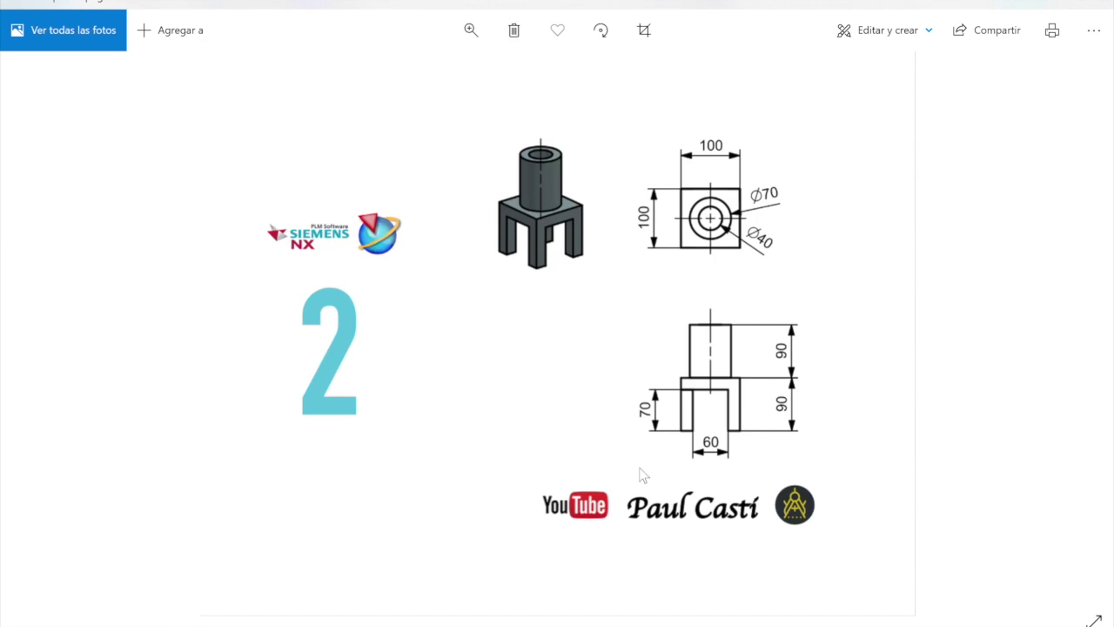
- Return to Siemens NX after checking the reference drawing in Photos
click(752, 557)
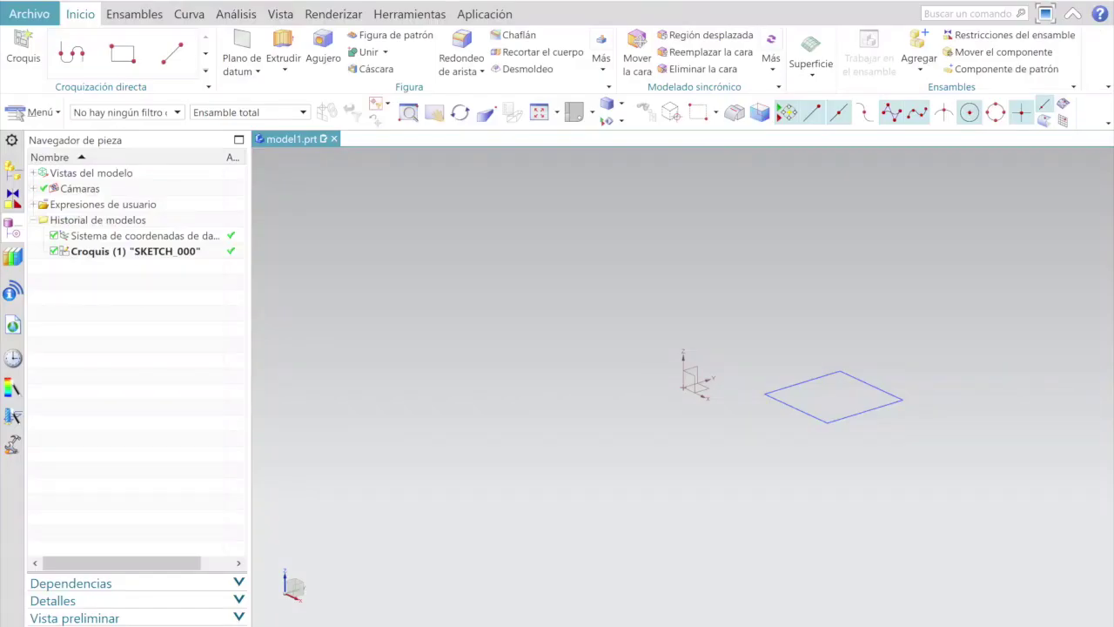
- Extrude the 100 × 100 square sketch 20 mm into a solid slab
click(284, 43)
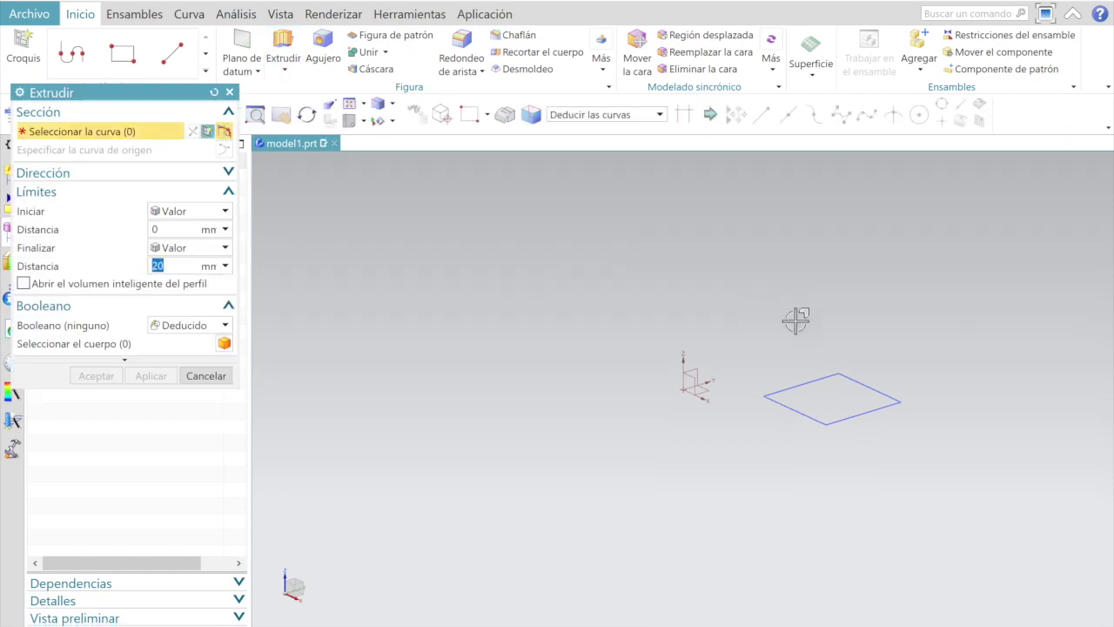
click(802, 384)
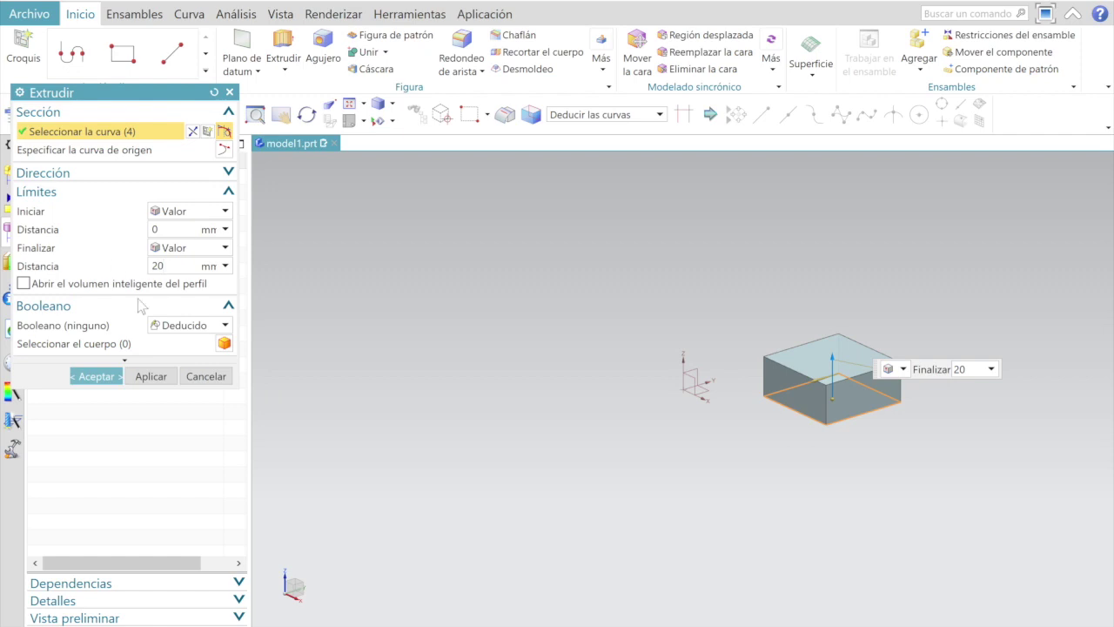
click(103, 376)
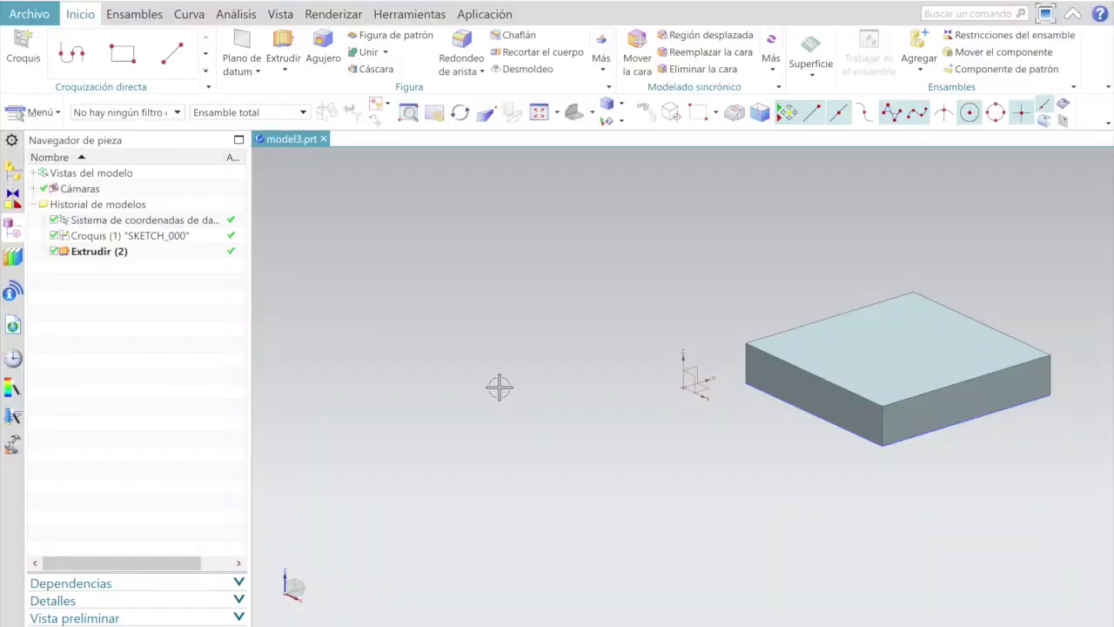
- Switch to the top (Planta) view and start a sketch on the slab's top face
click(593, 114)
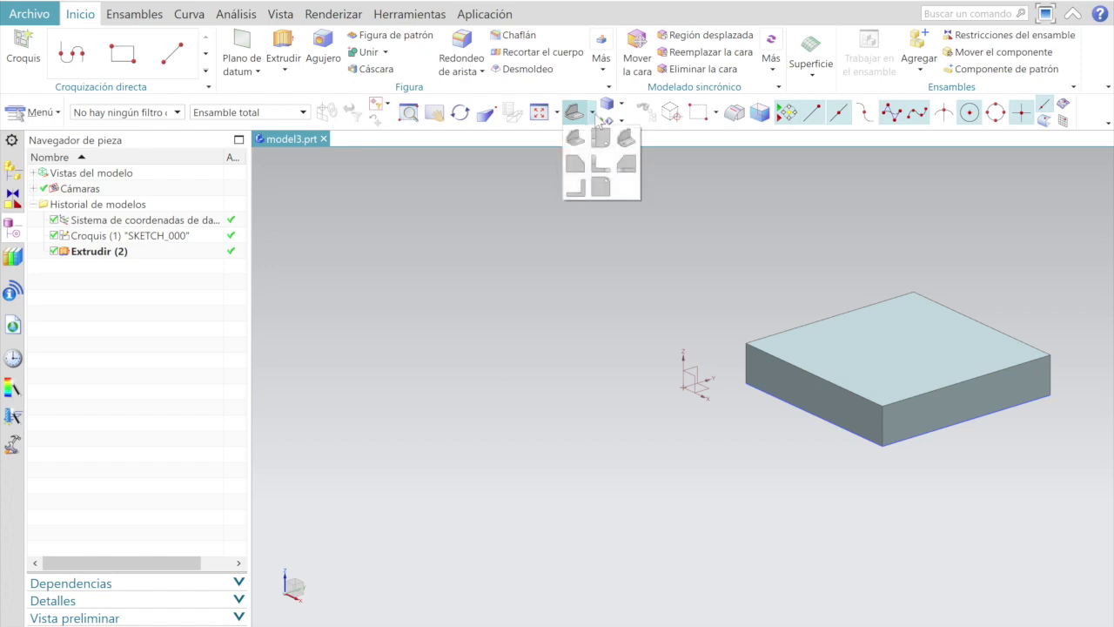
click(601, 188)
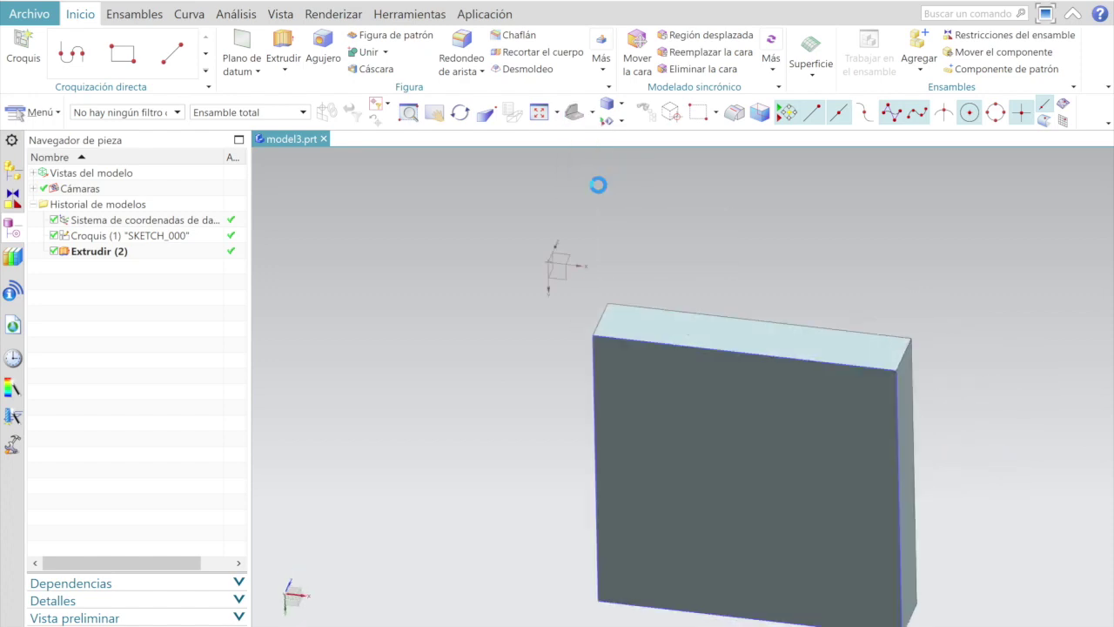
click(24, 47)
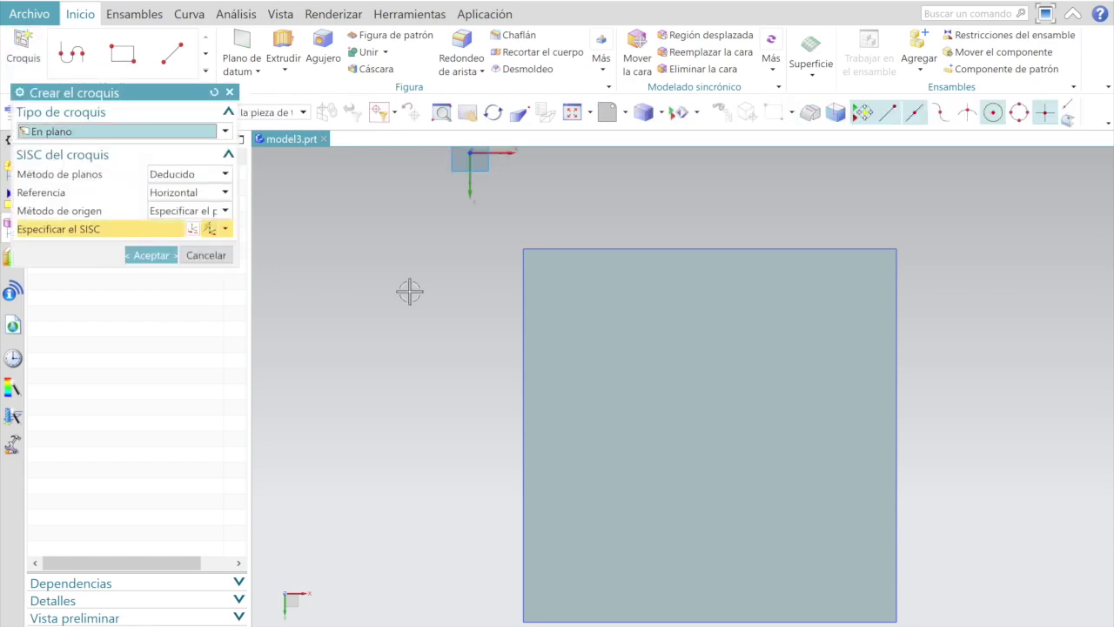
click(579, 288)
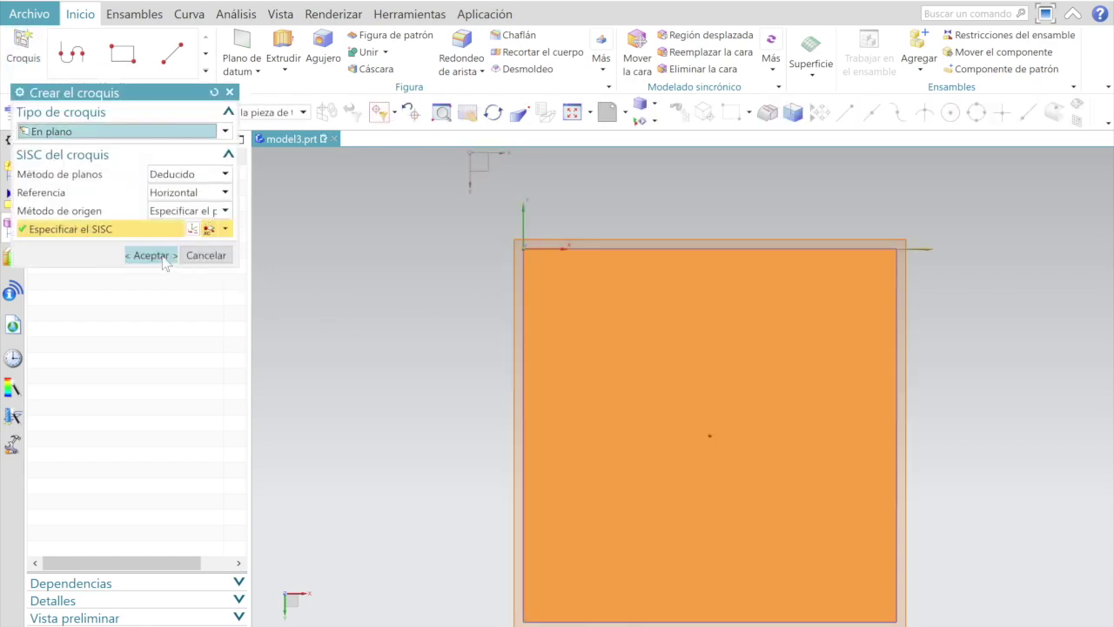
click(163, 257)
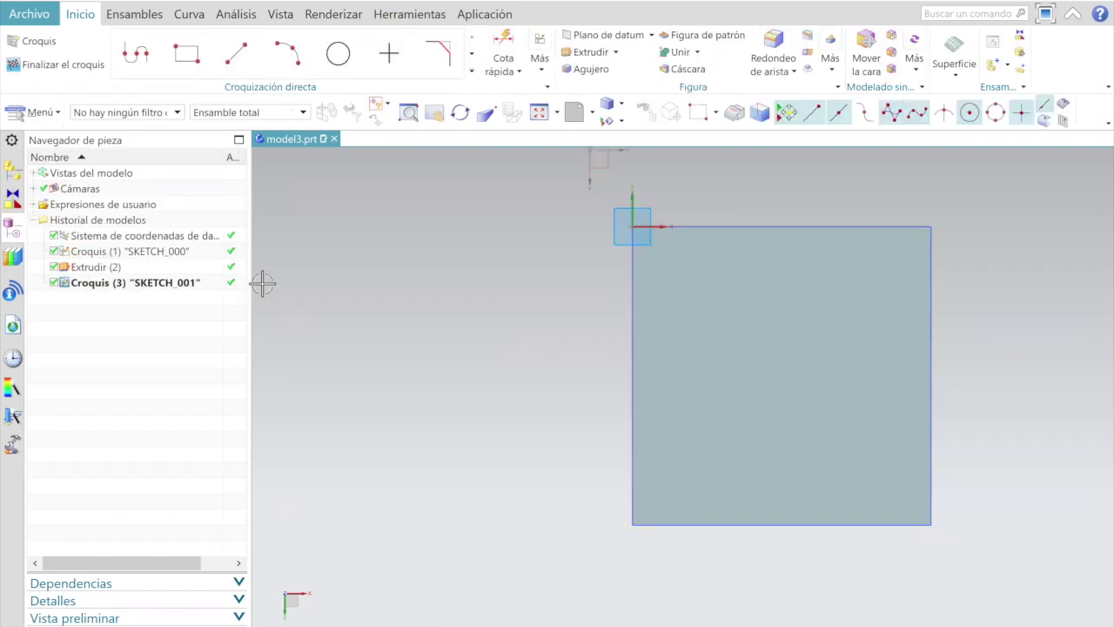
click(185, 51)
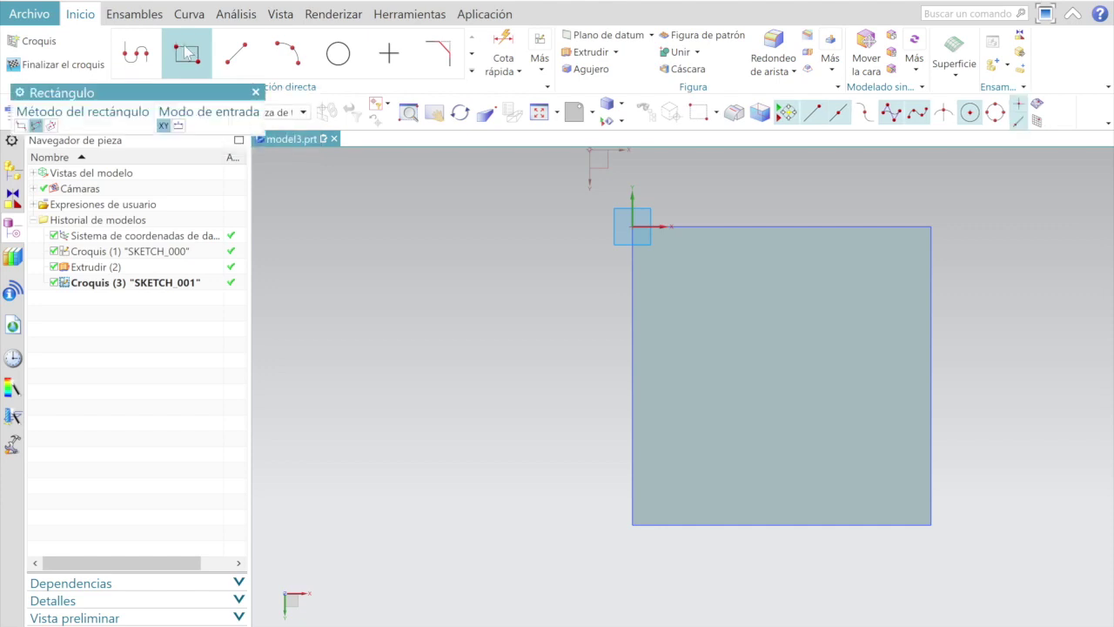
- Draw a small rectangle at each of the four corners of the square face
click(633, 525)
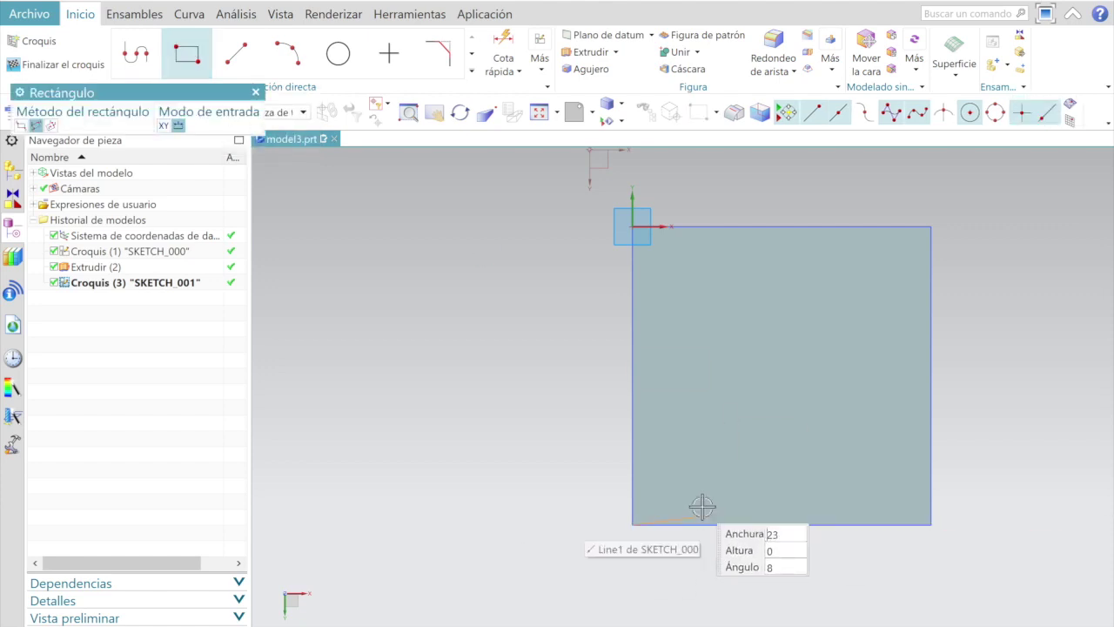
click(714, 465)
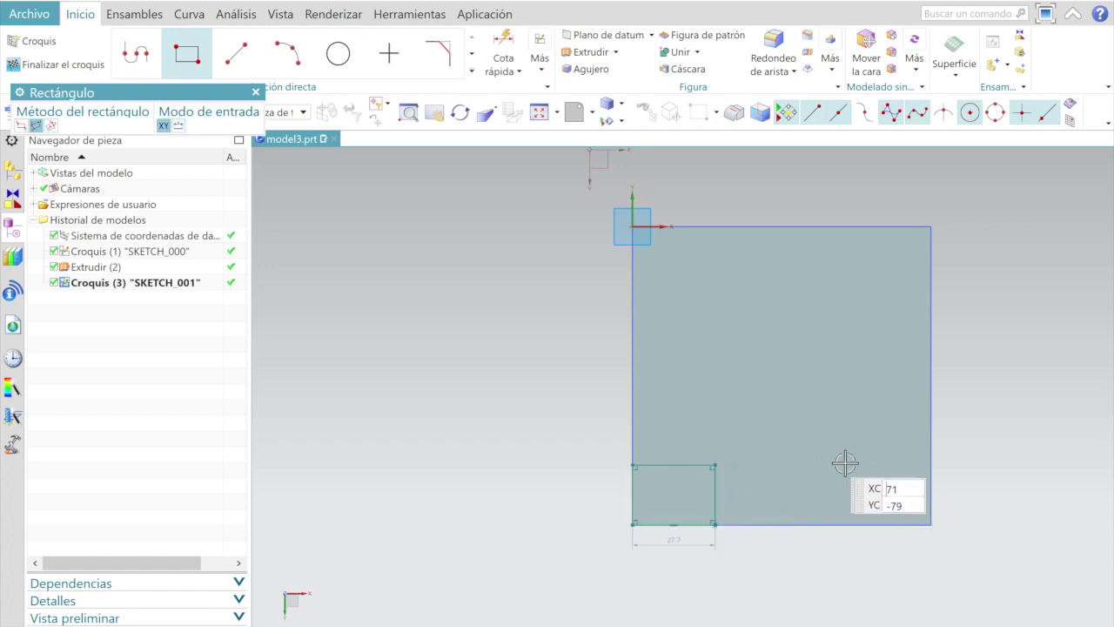
click(931, 524)
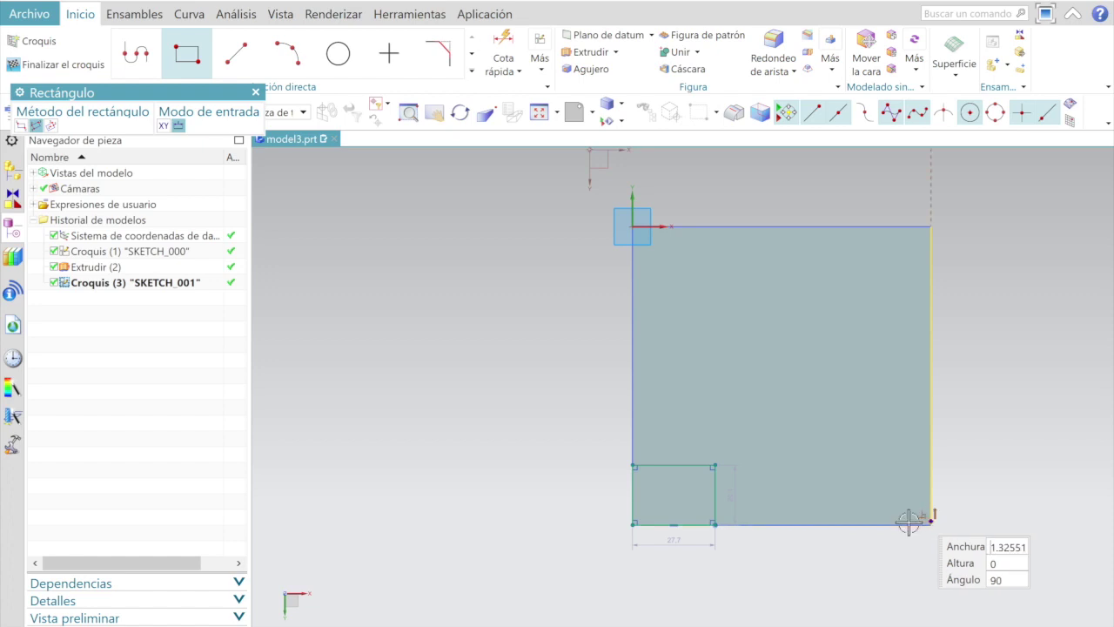
click(867, 461)
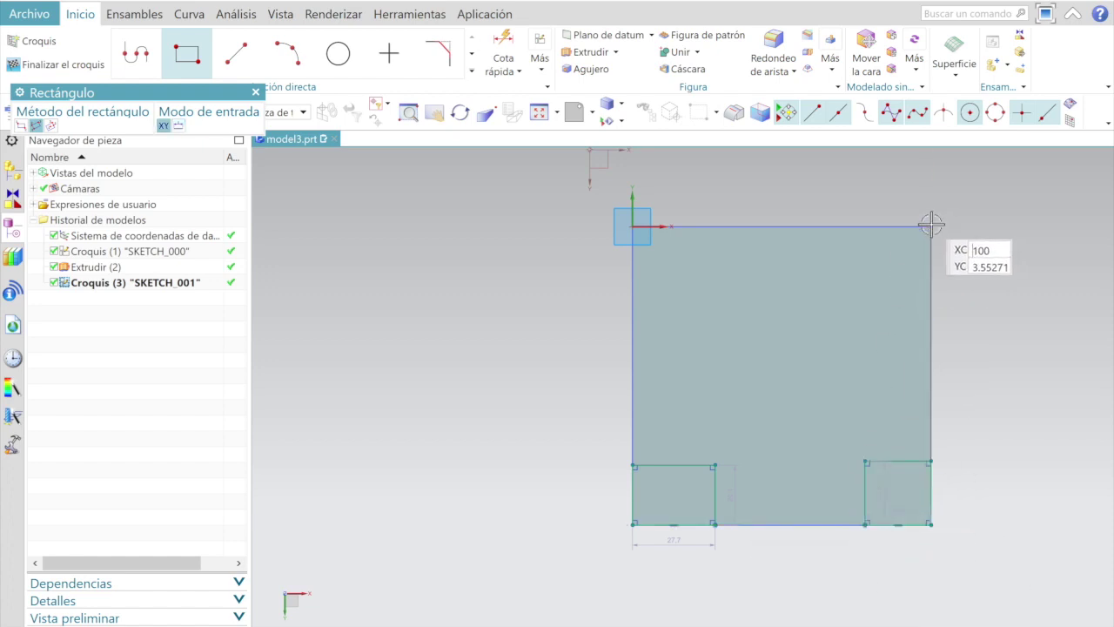
click(928, 242)
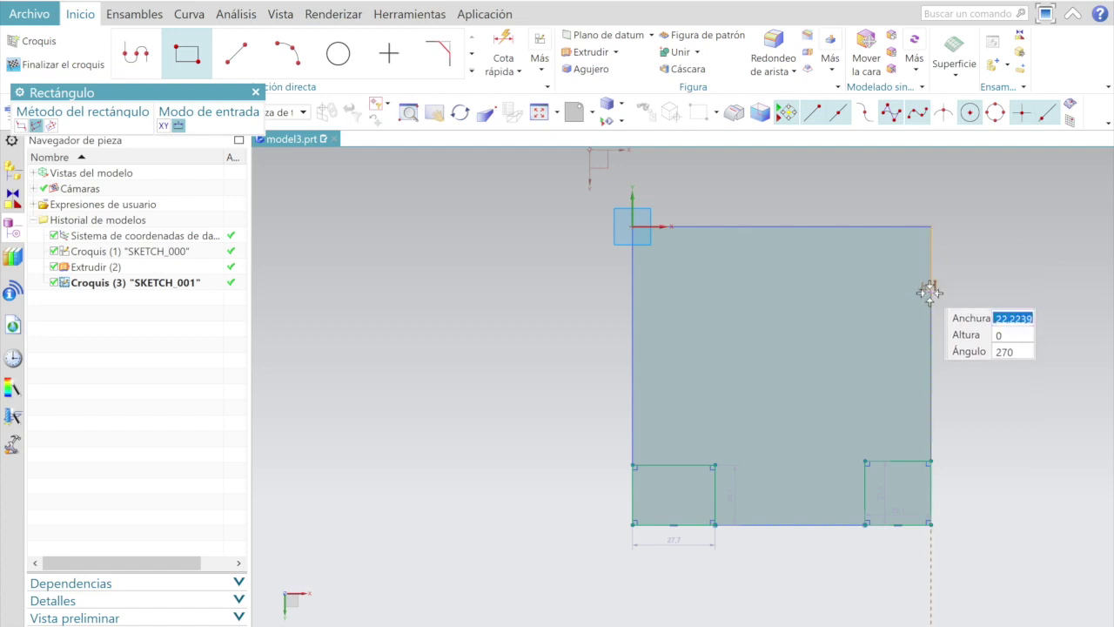
click(860, 292)
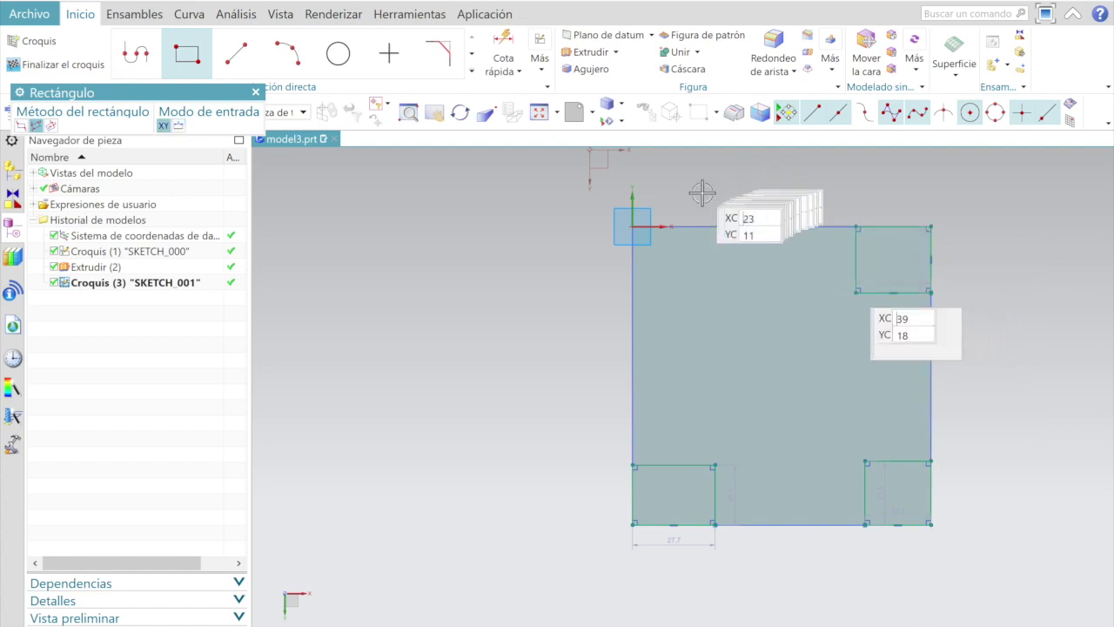
click(632, 226)
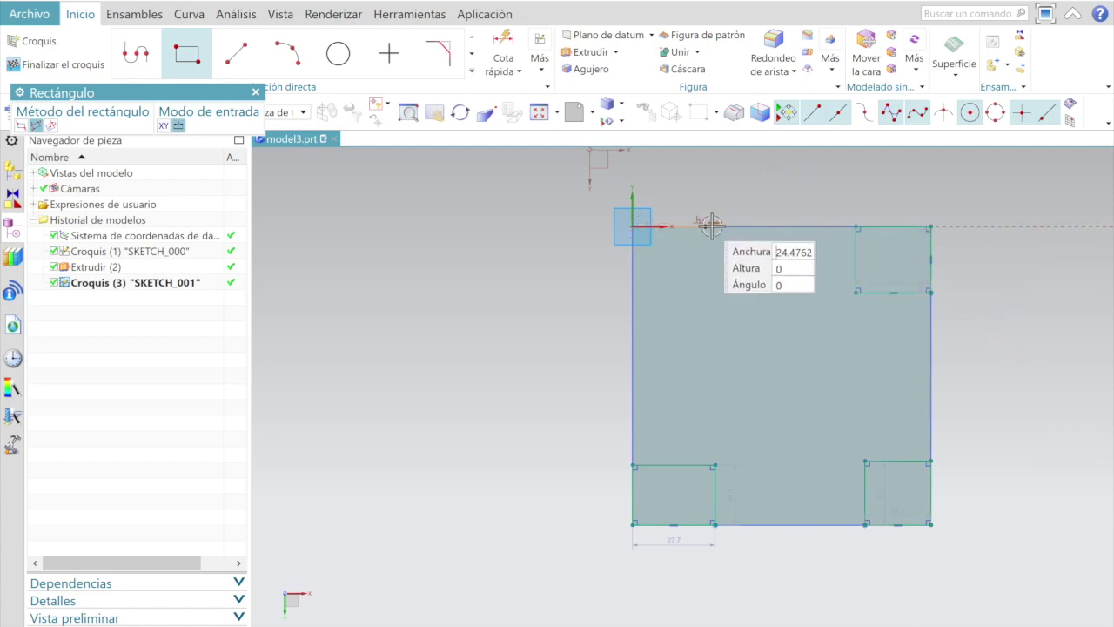
click(720, 297)
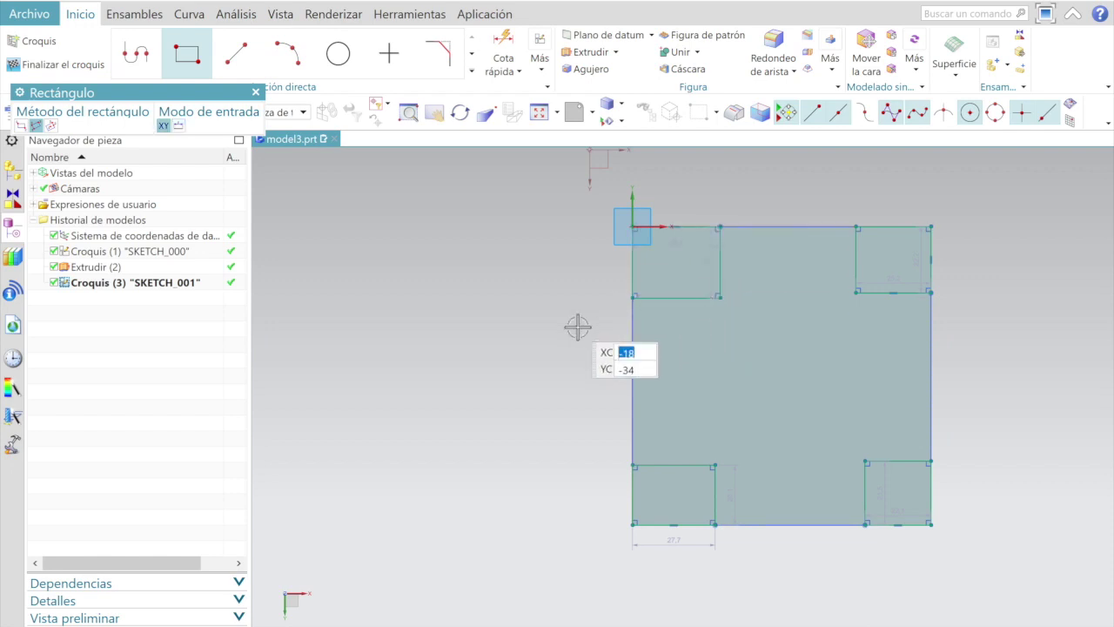
key(Escape)
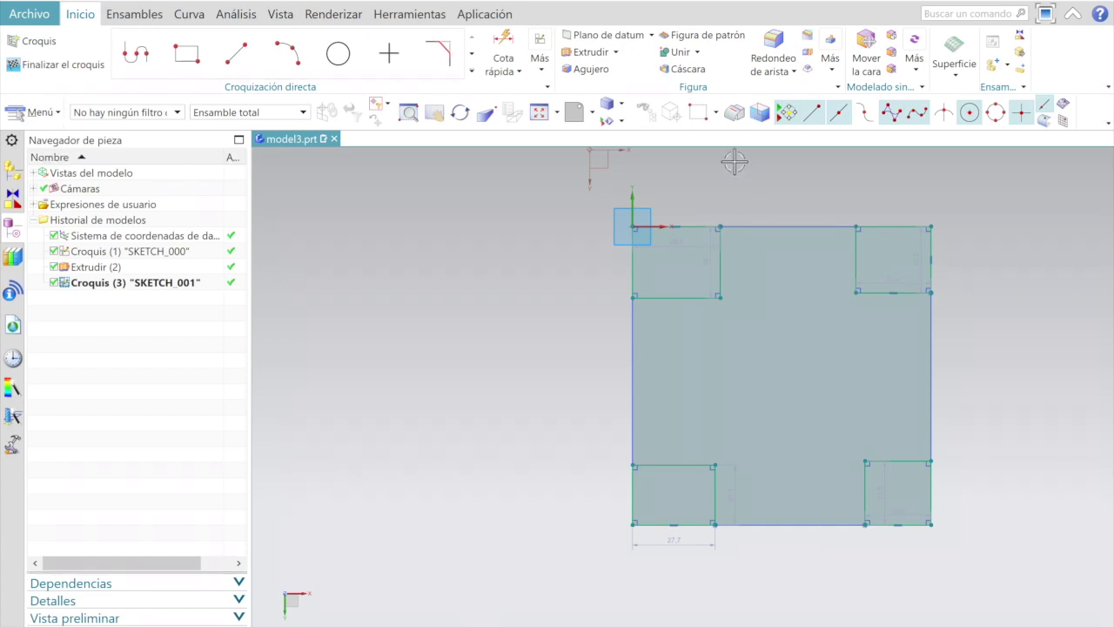
scroll(687, 207, up, 3)
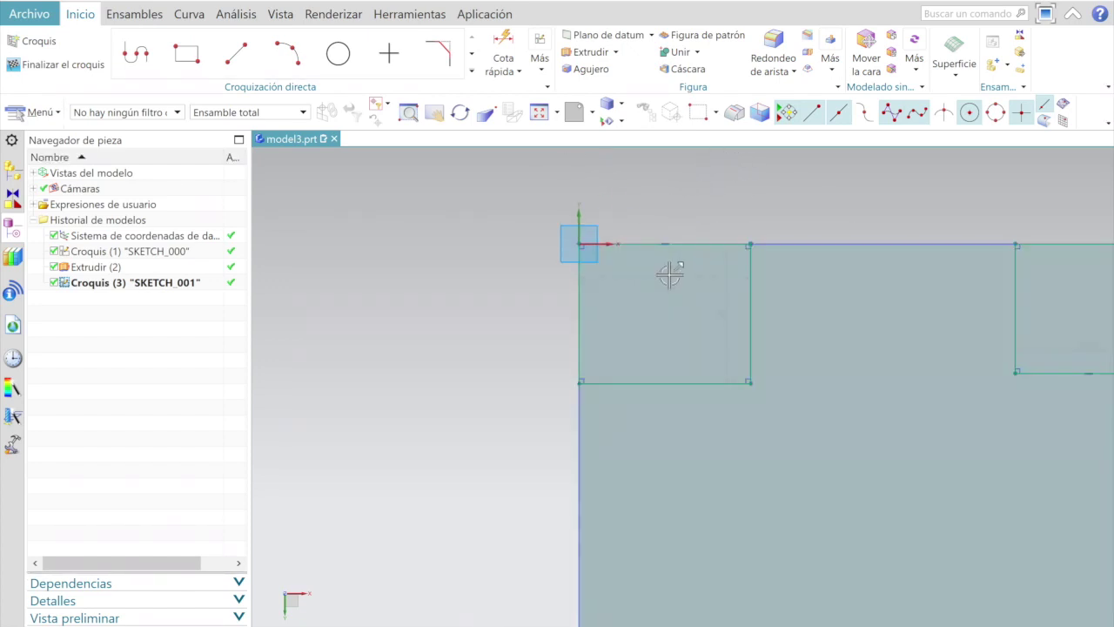
- Size the top-left corner rectangle to 20 × 20 mm
drag(669, 265, 676, 192)
drag(721, 311, 793, 308)
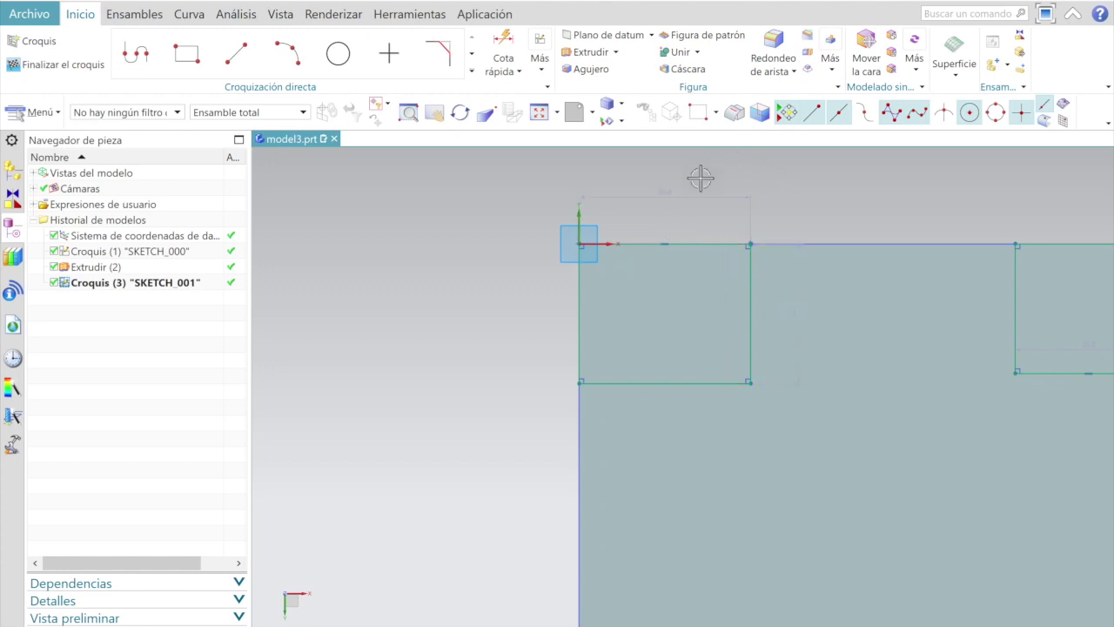
click(661, 189)
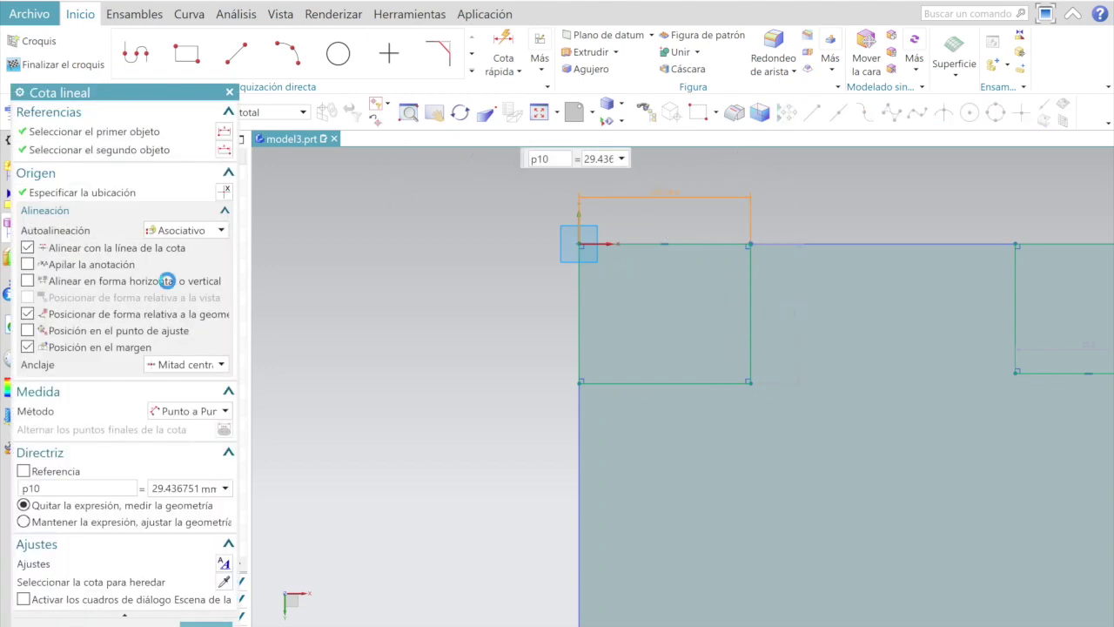
text(20)
key(Return)
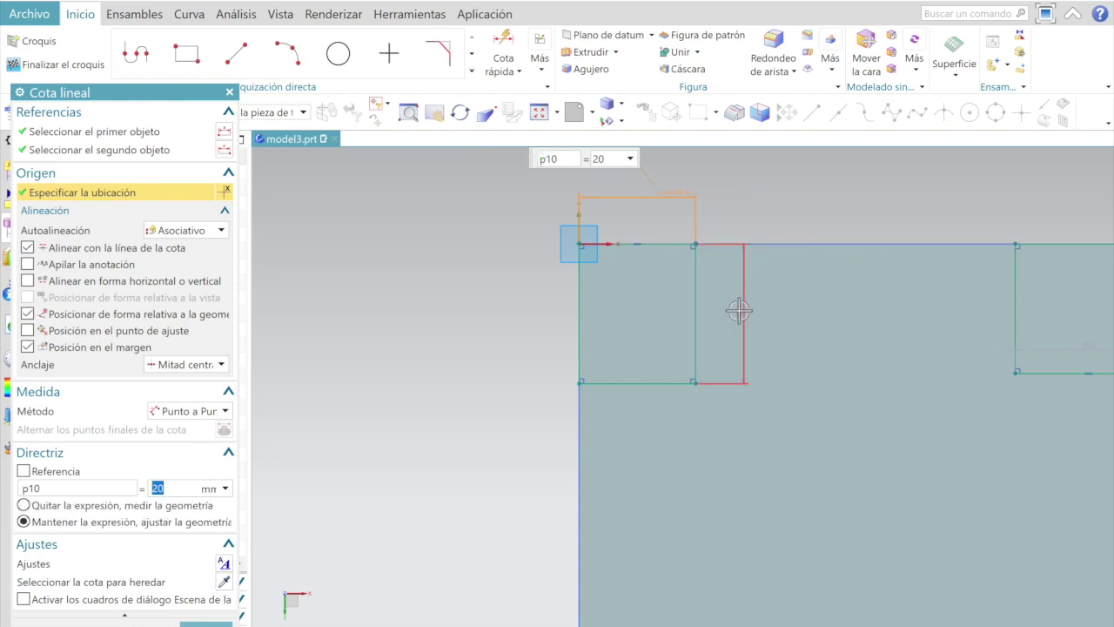
middle_click(741, 310)
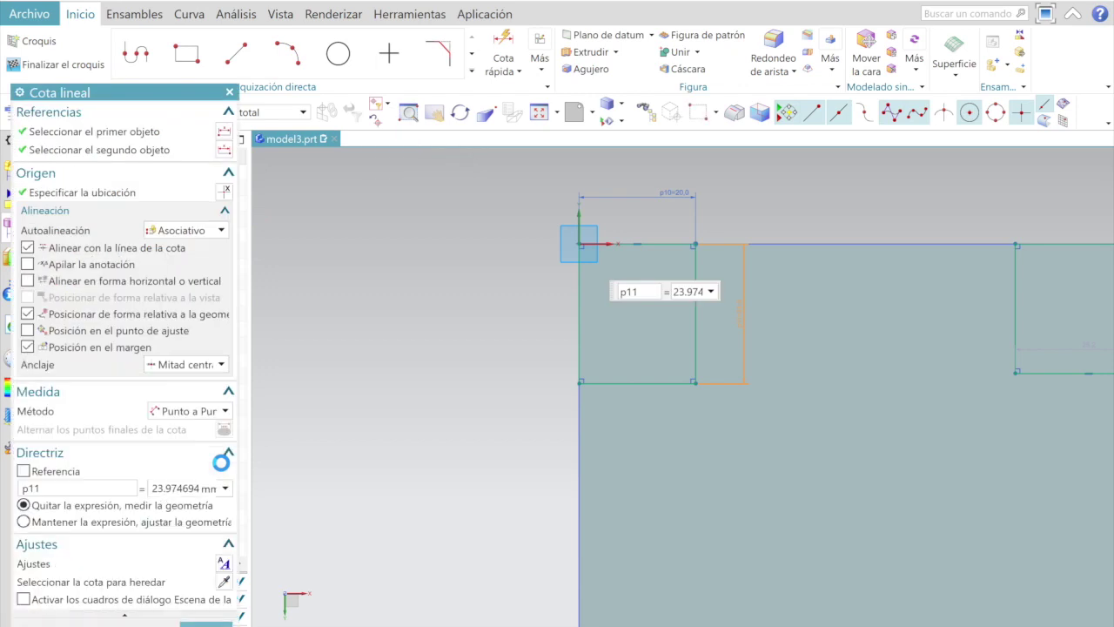
text(20)
key(Return)
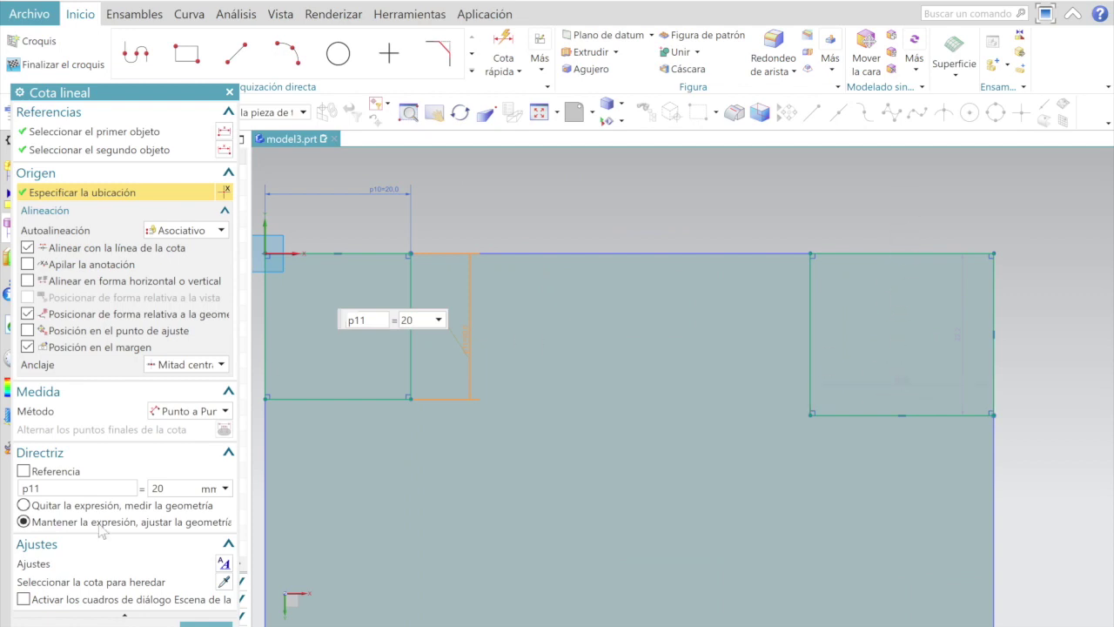
click(207, 622)
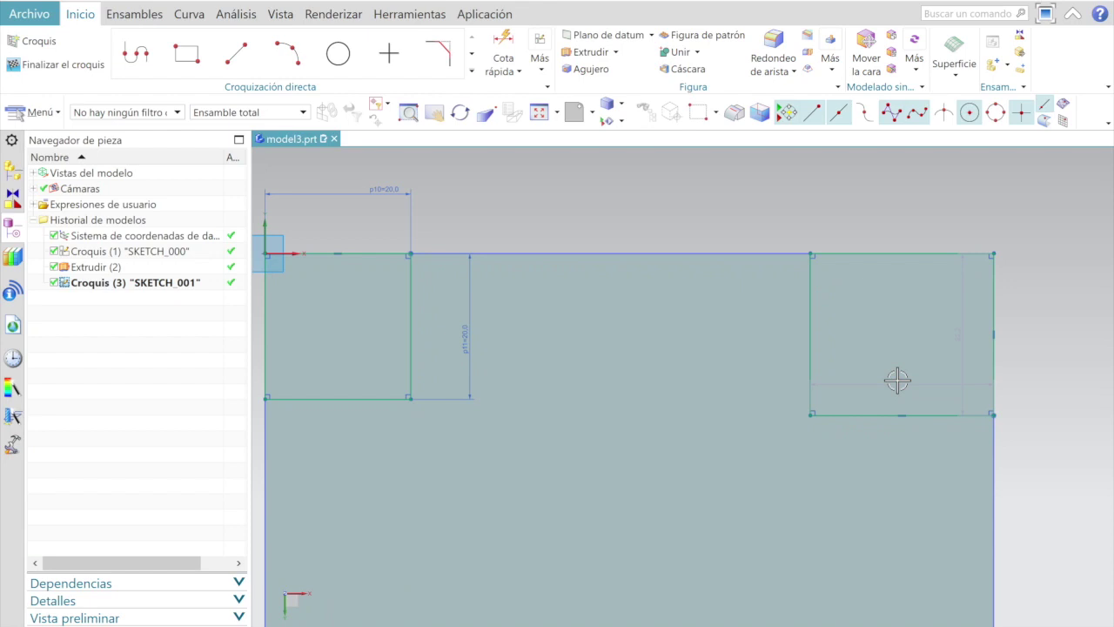
- Size the top-right corner rectangle to 20 × 20 mm
drag(897, 378, 910, 223)
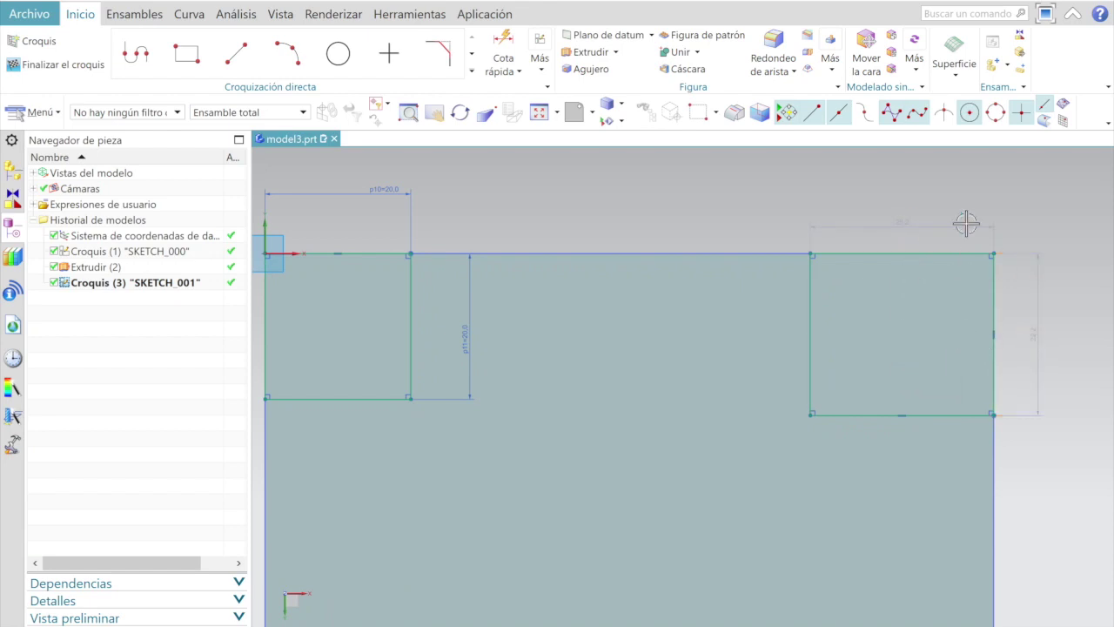
click(902, 222)
click(903, 220)
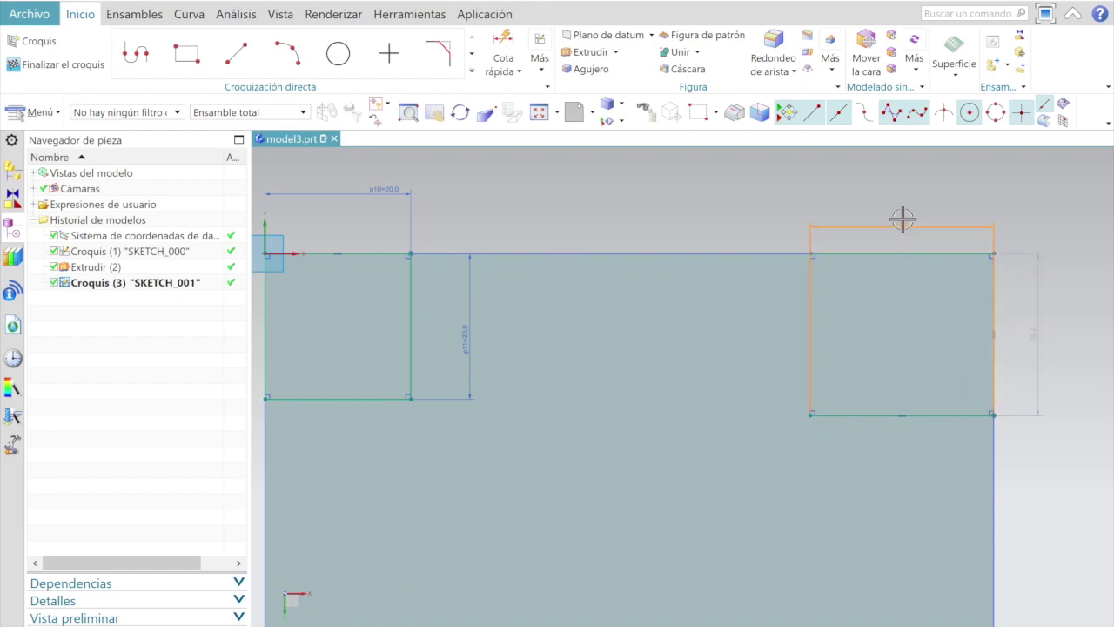
text(20)
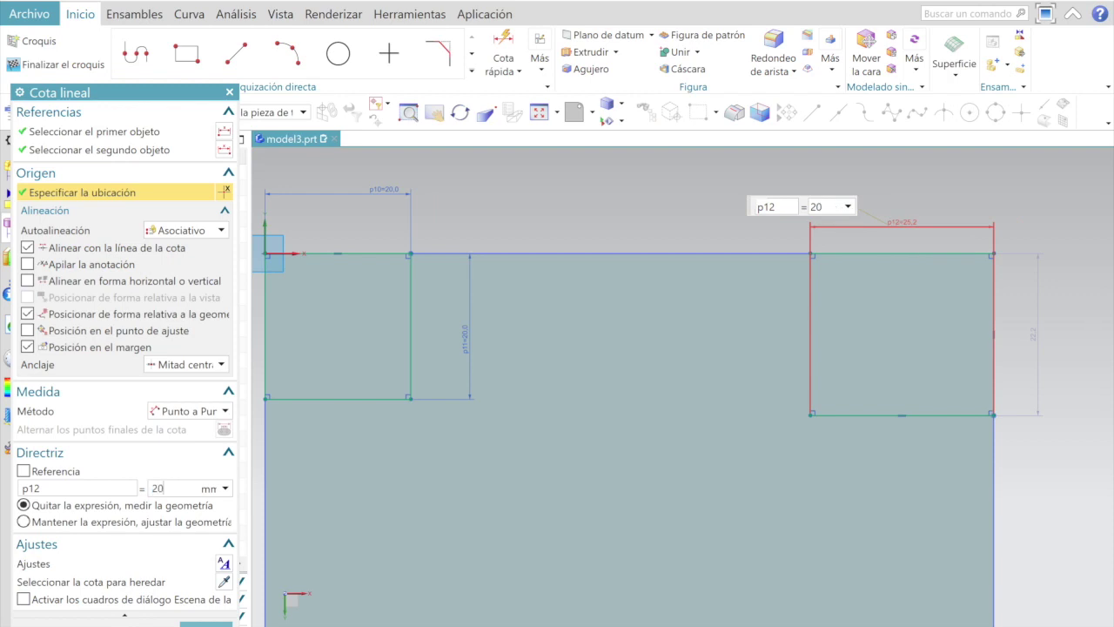
key(Return)
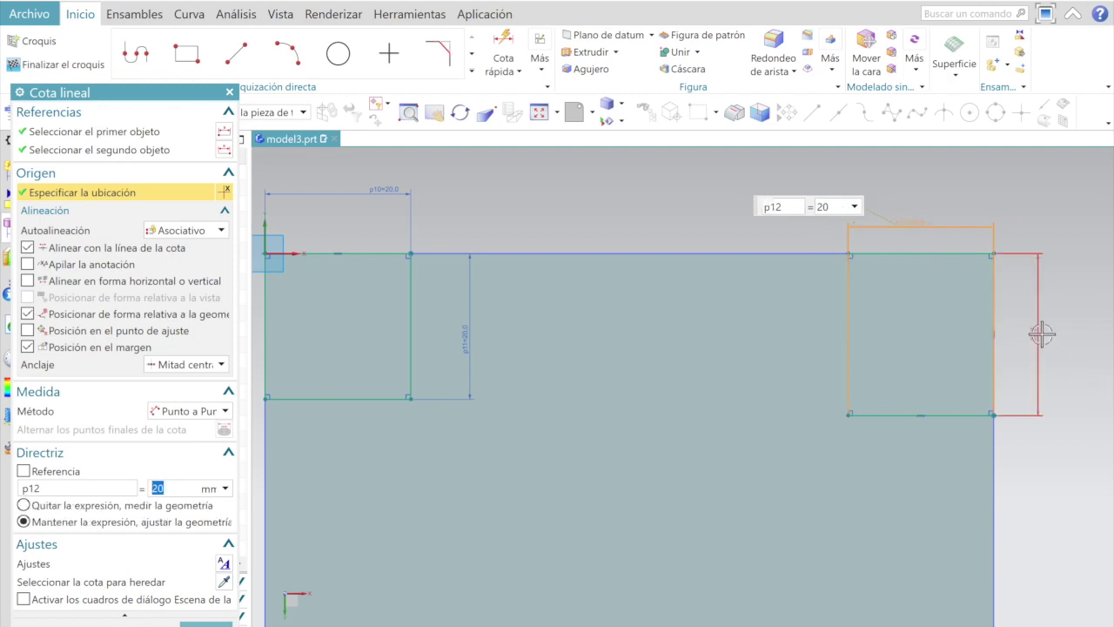
click(1034, 333)
click(1034, 335)
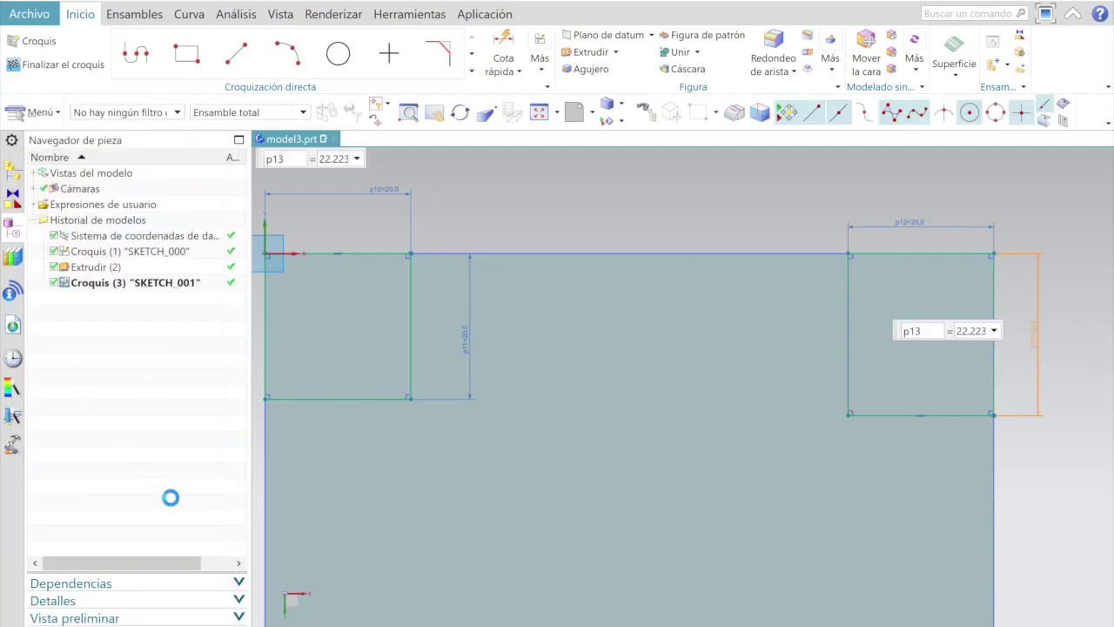
text(20)
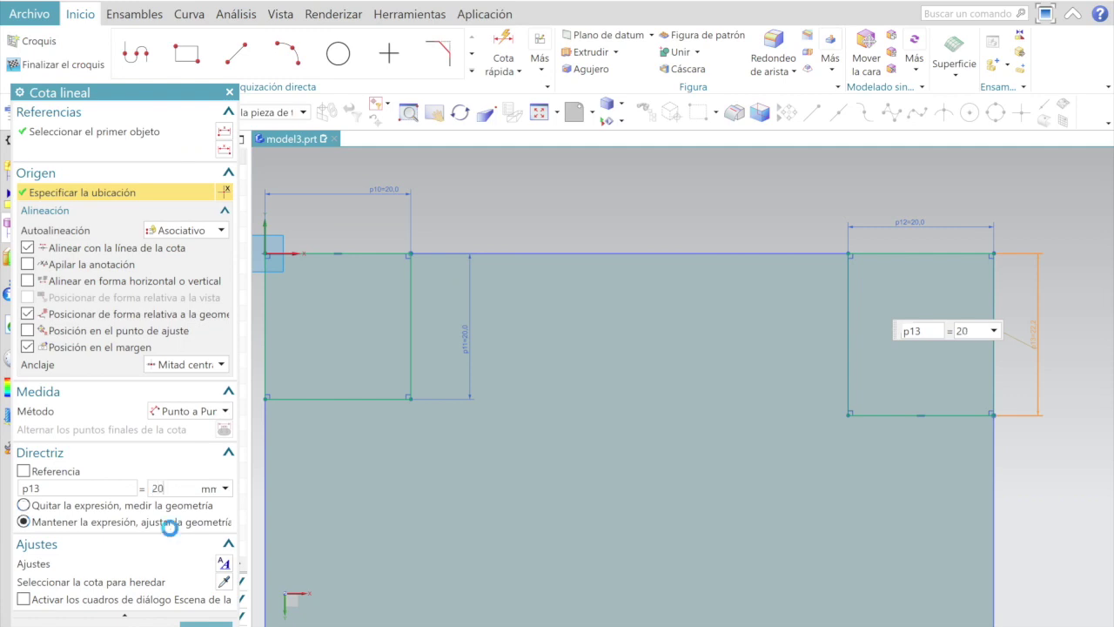
key(Return)
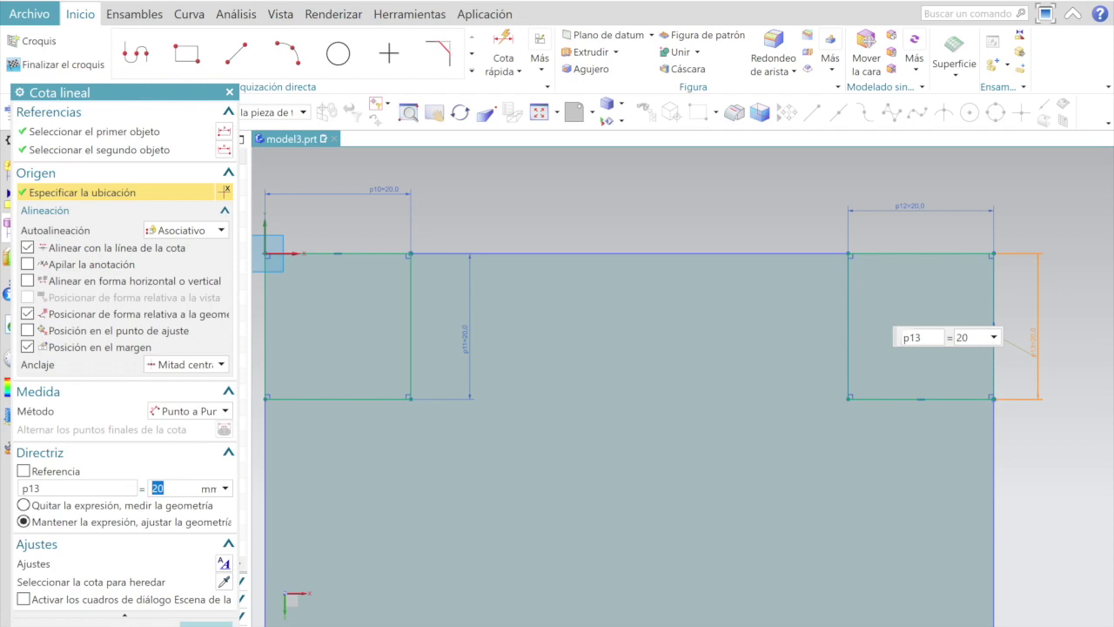
key(Return)
scroll(522, 288, down, 2)
scroll(545, 331, down, 2)
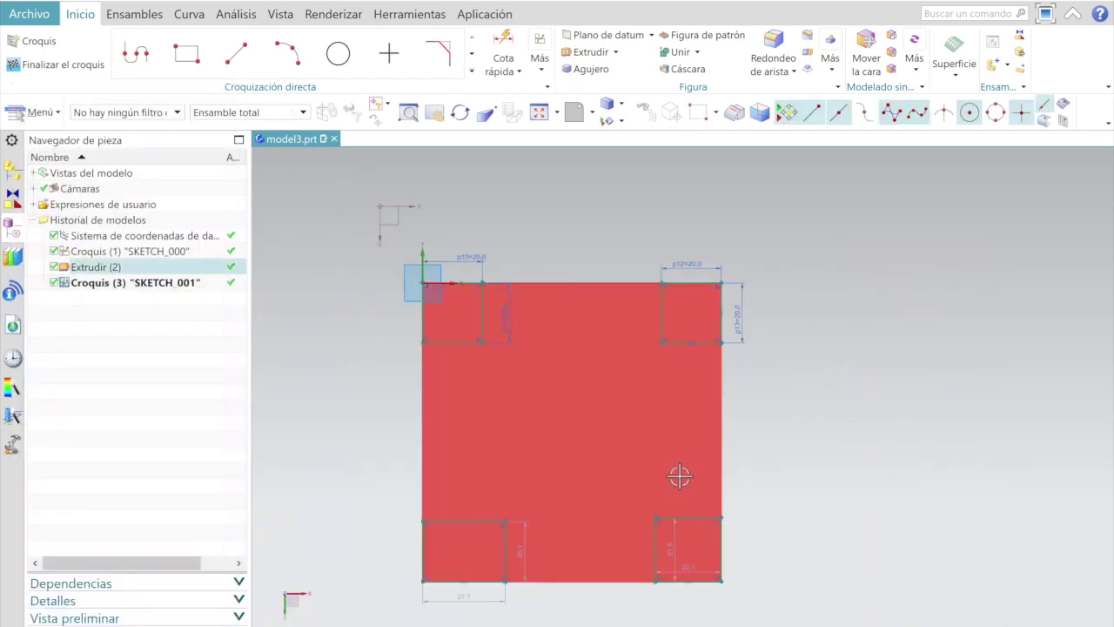
- Dimension the bottom-right corner square to 20 × 20 mm
scroll(677, 567, up, 1)
scroll(676, 567, up, 3)
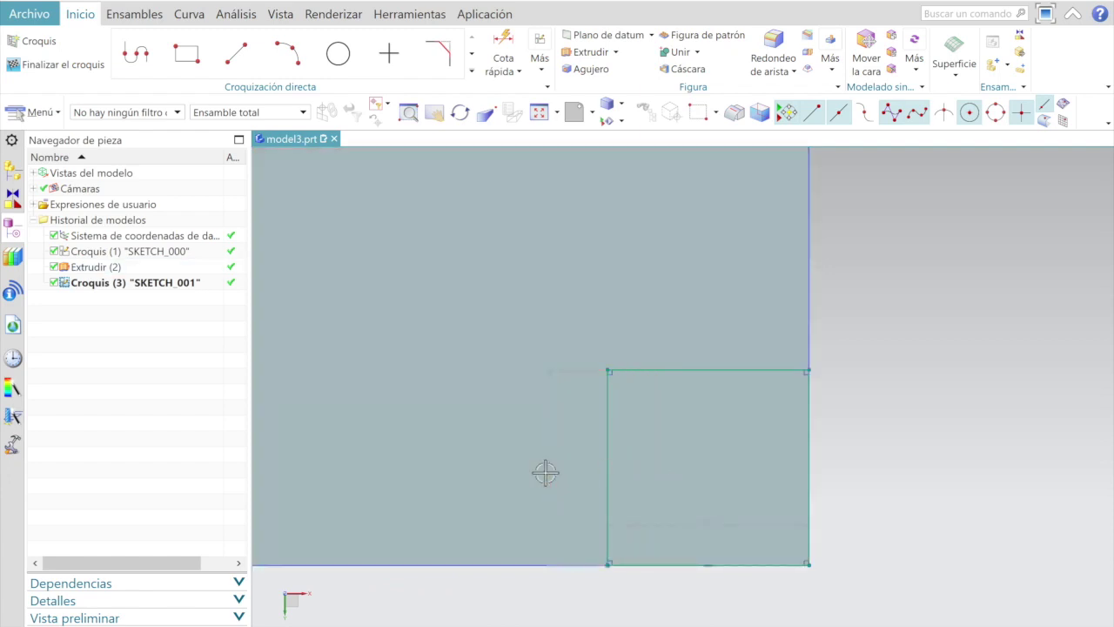
double_click(545, 473)
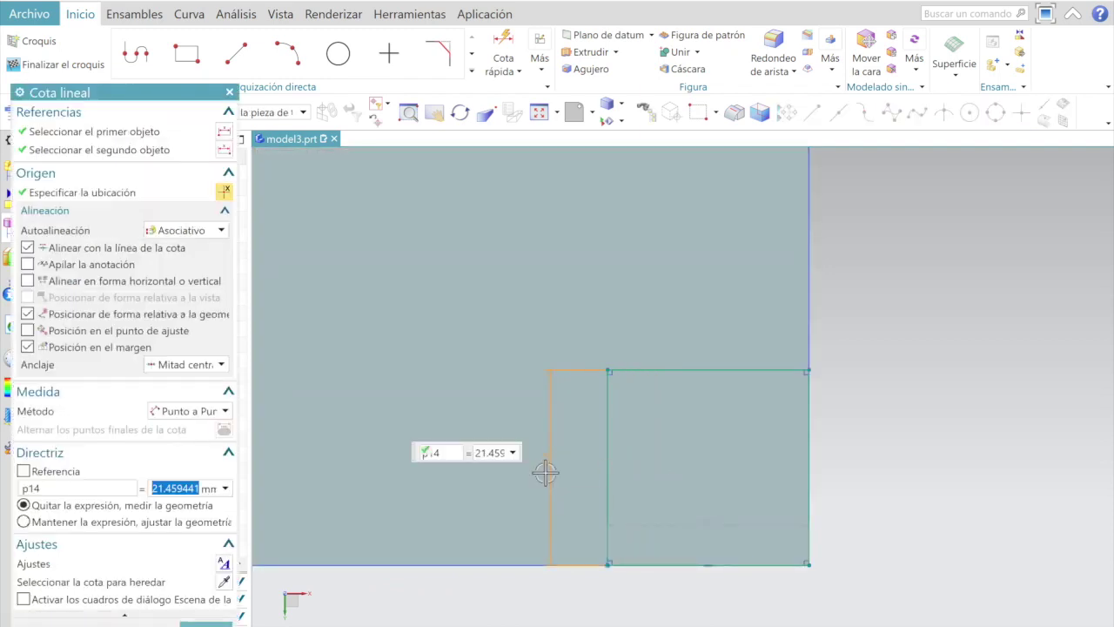
text(20)
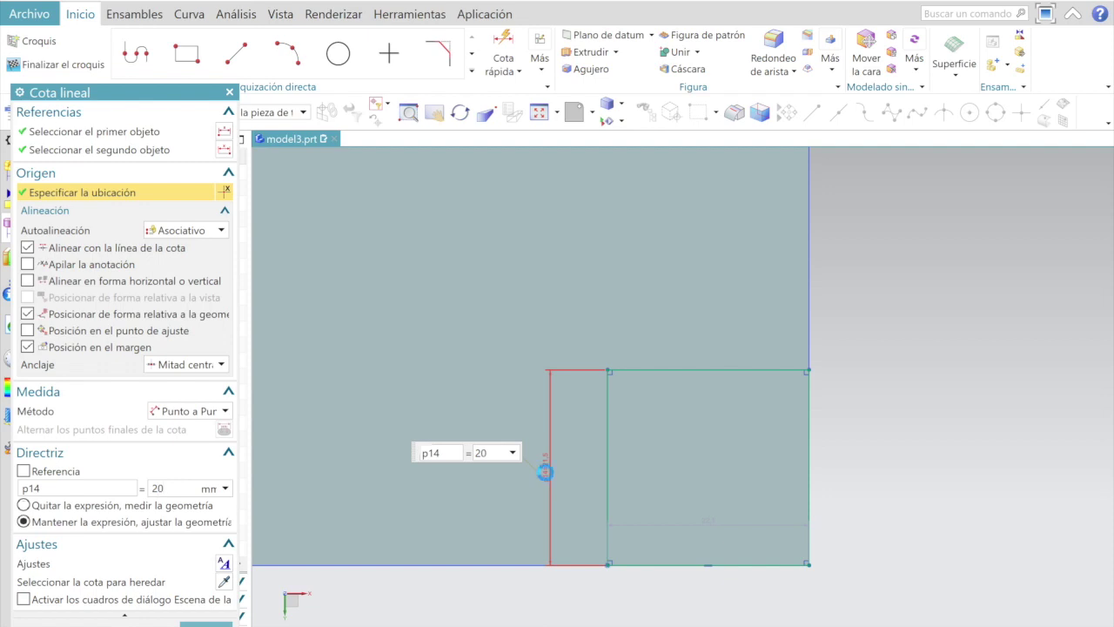
key(Return)
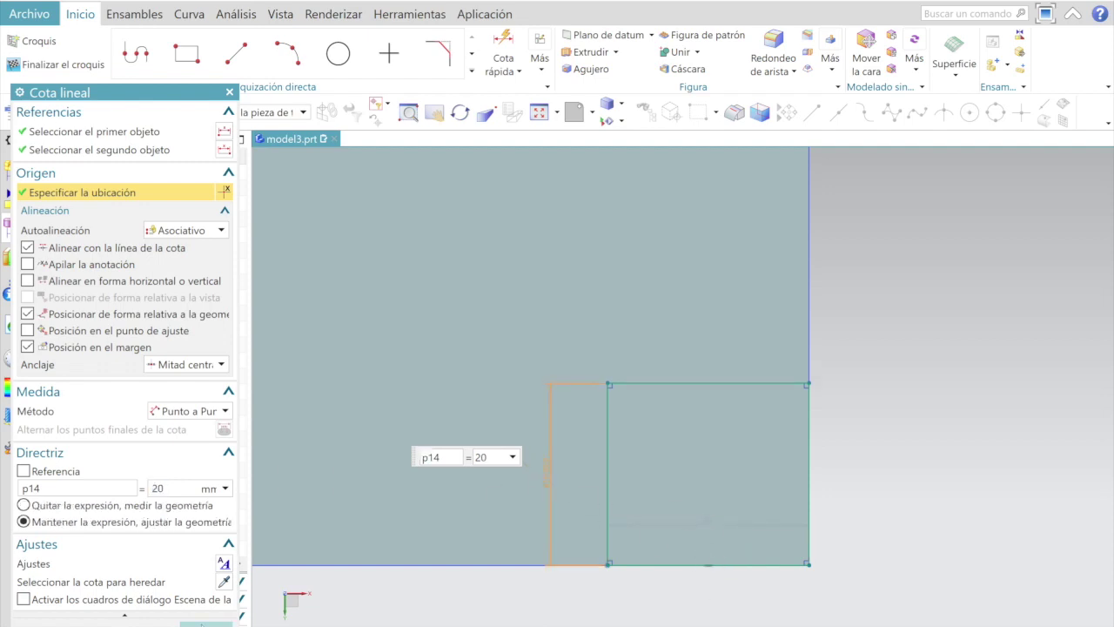
click(206, 623)
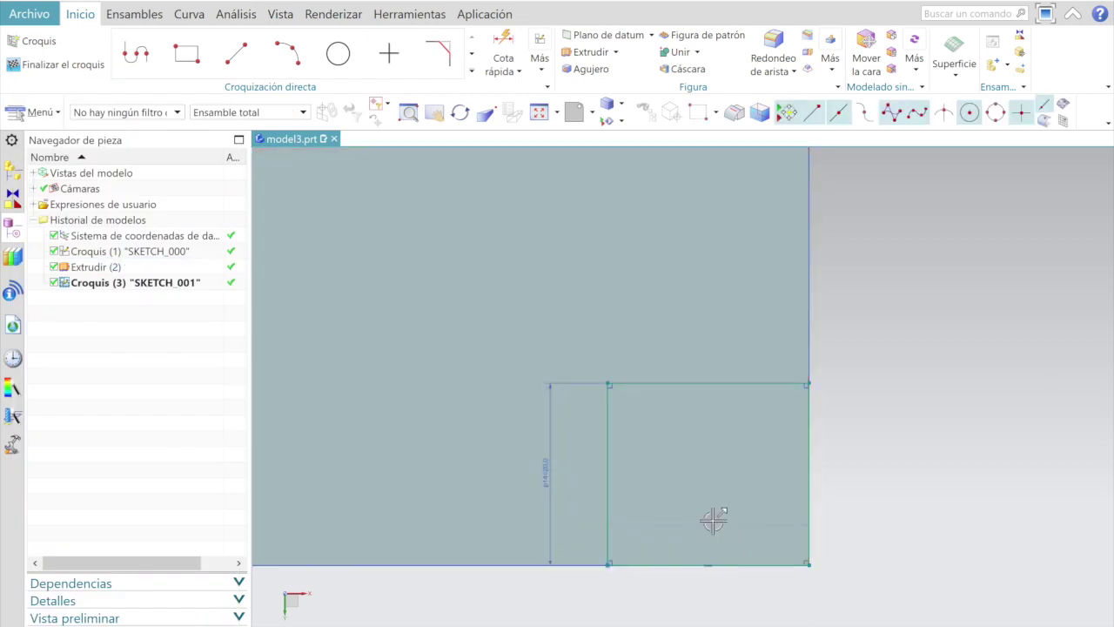
click(711, 523)
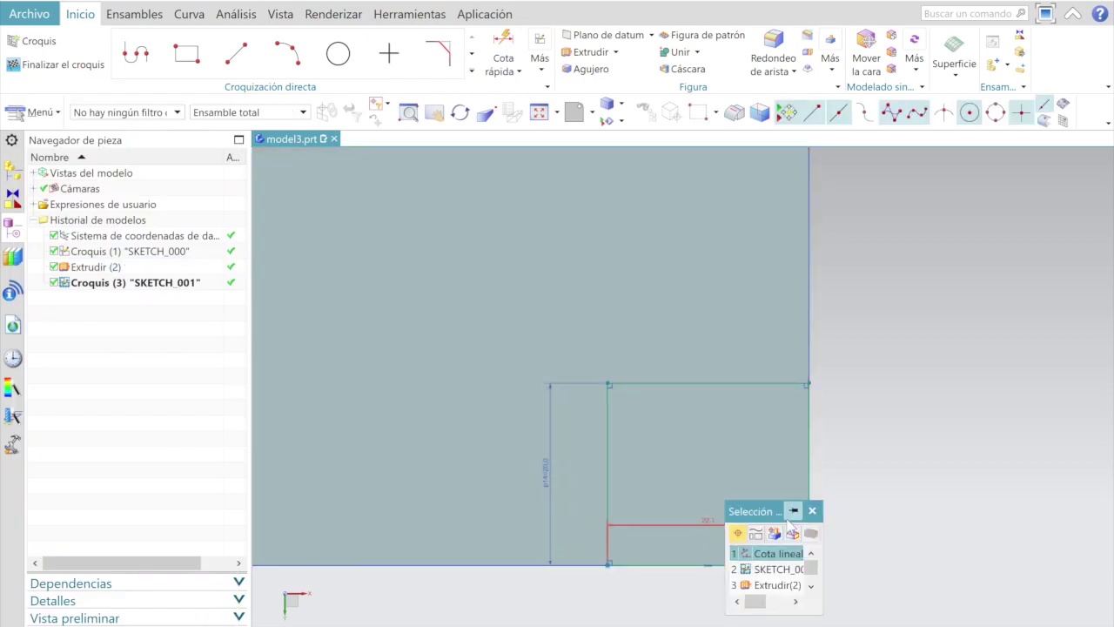
click(705, 523)
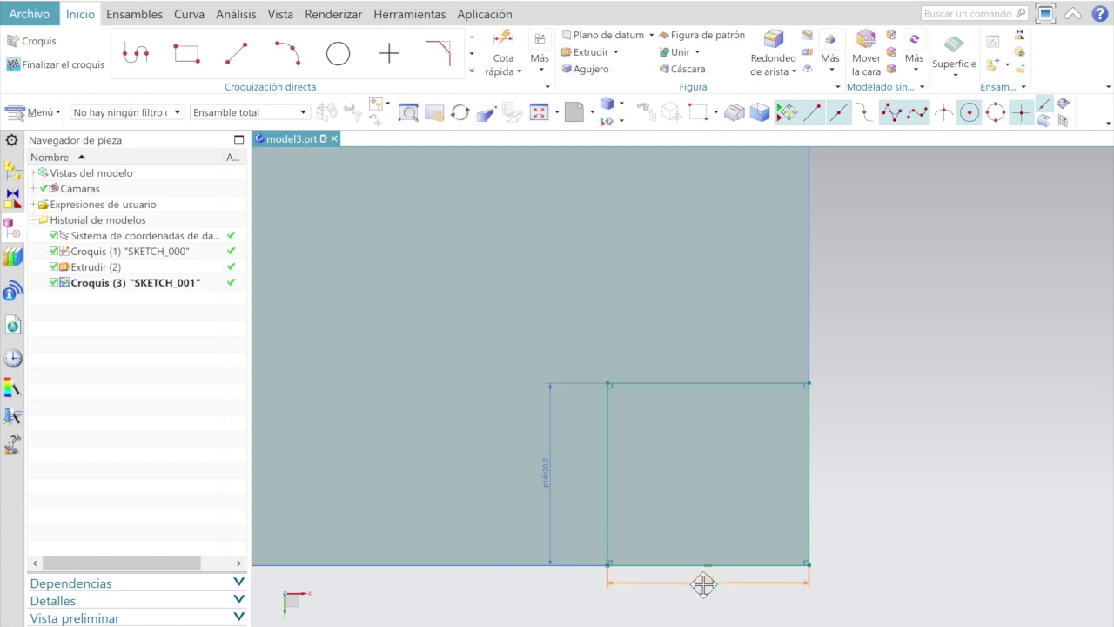
click(705, 588)
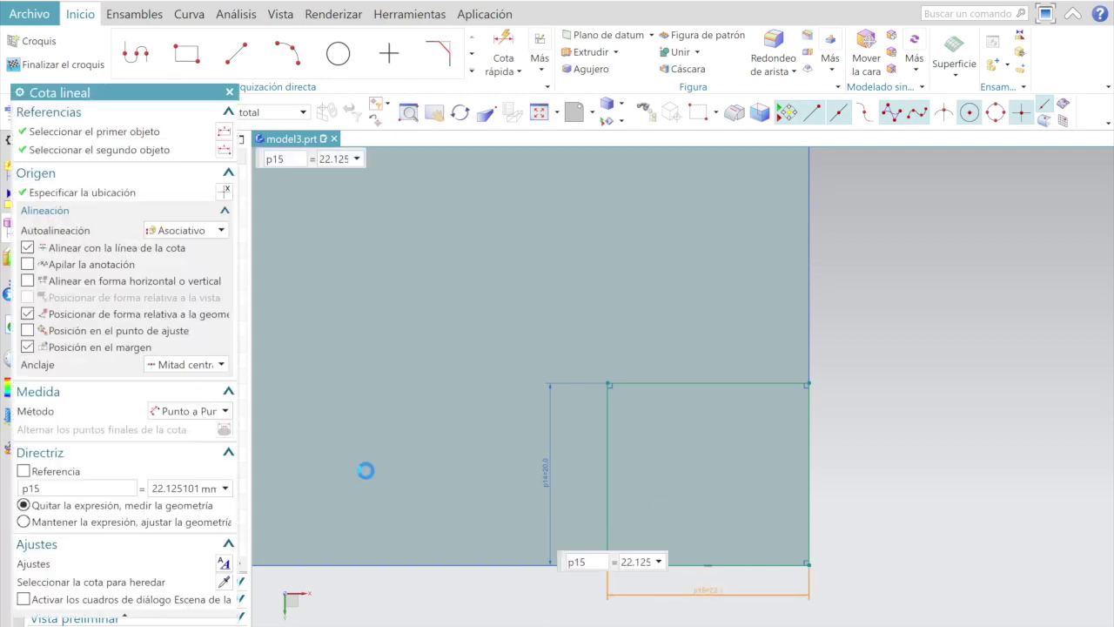
text(20)
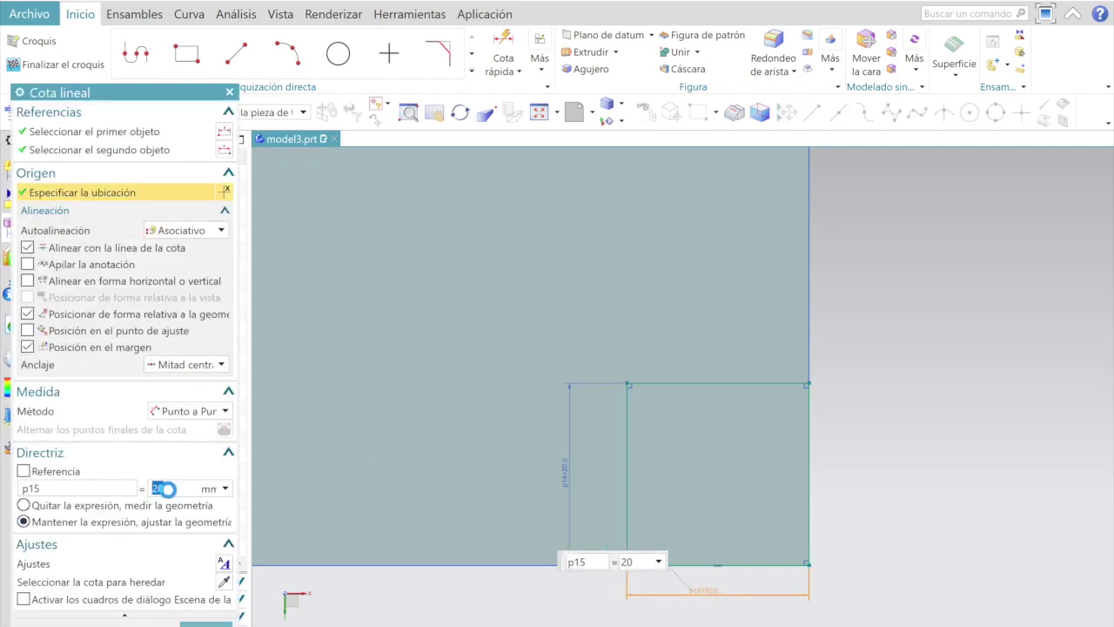
key(Return)
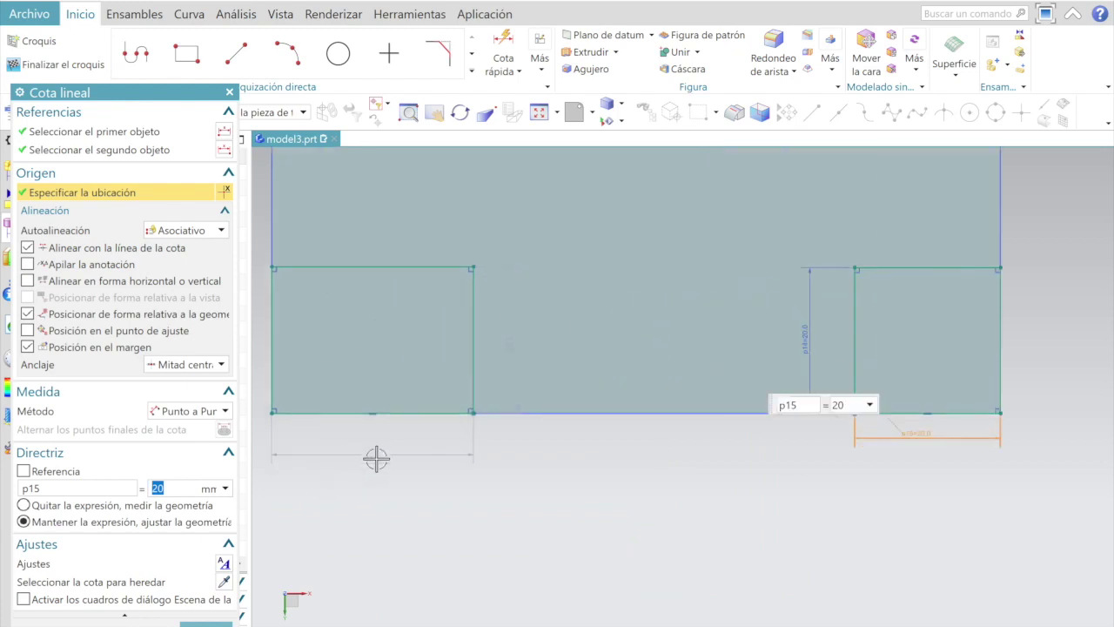
- Dimension the bottom-left corner square to 20 mm, fully constraining the sketch
click(371, 452)
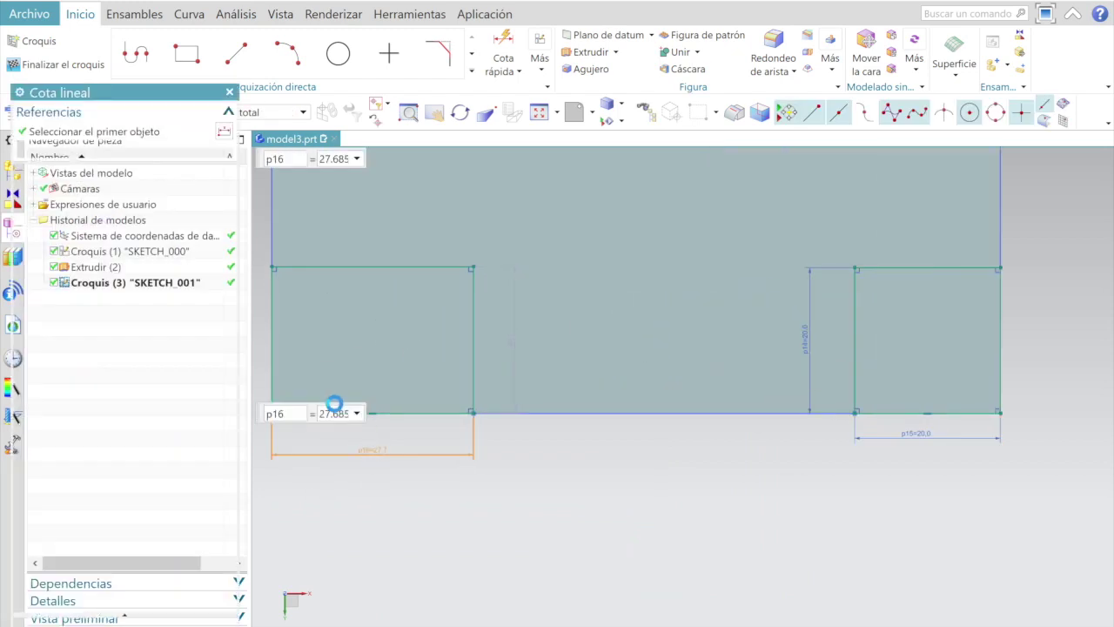
text(20)
key(Return)
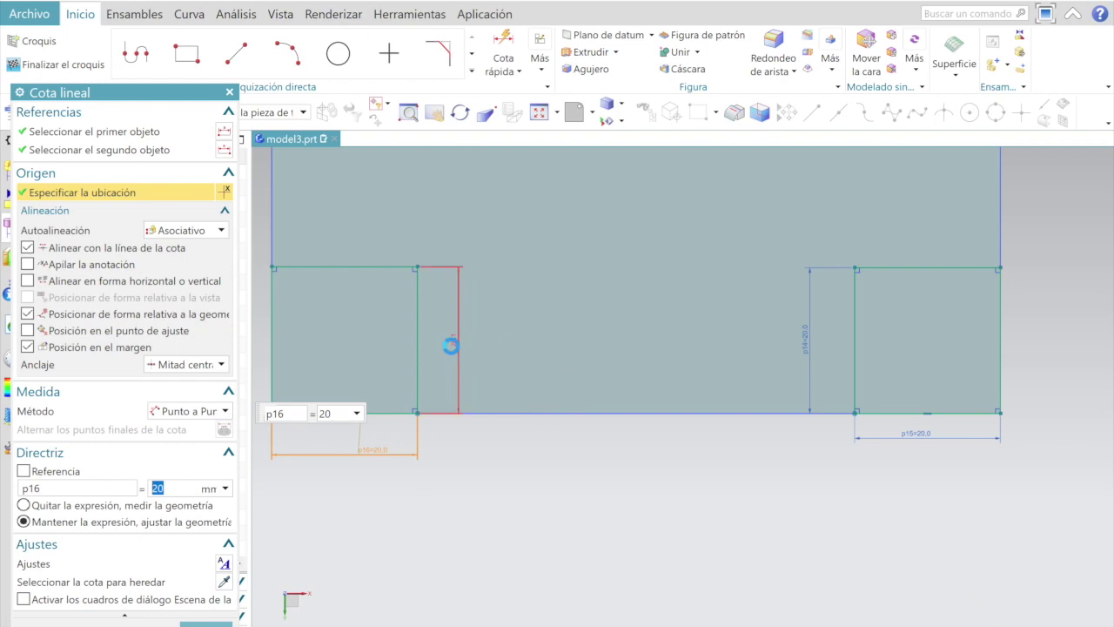
click(451, 343)
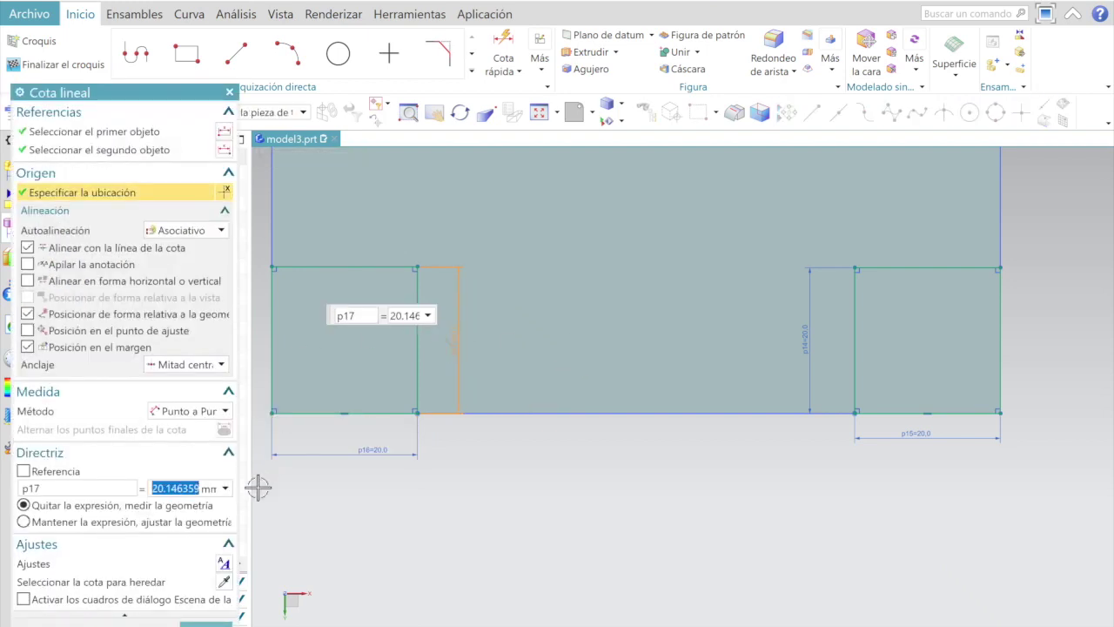
text(20)
key(Return)
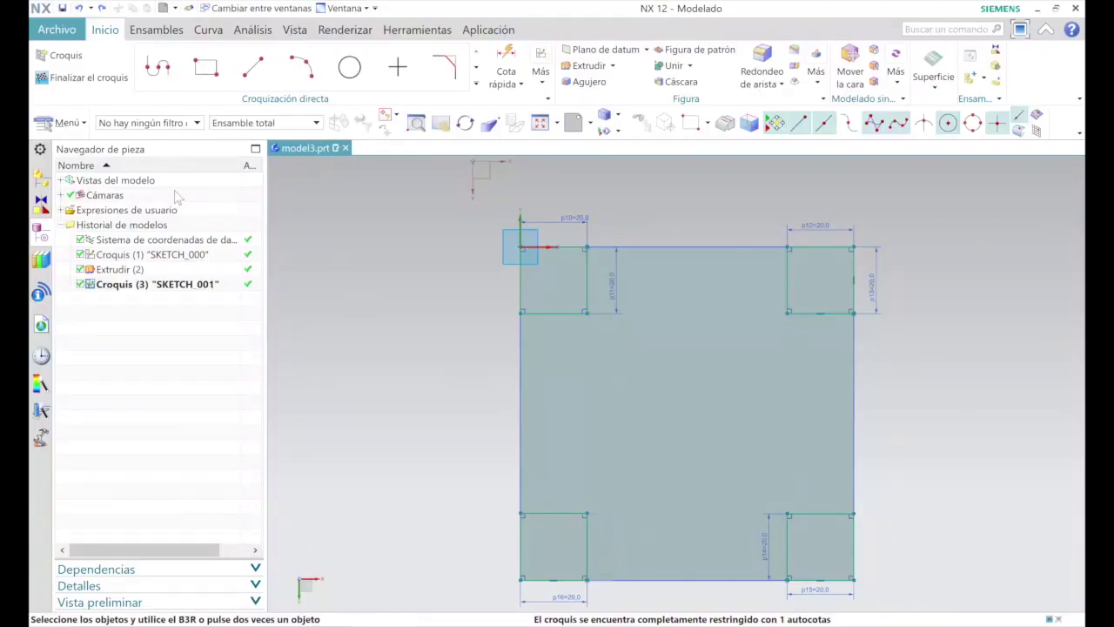
- Finish the sketch and extrude the four 20 mm squares 70 mm, united with the slab
click(57, 83)
scroll(500, 296, down, 1)
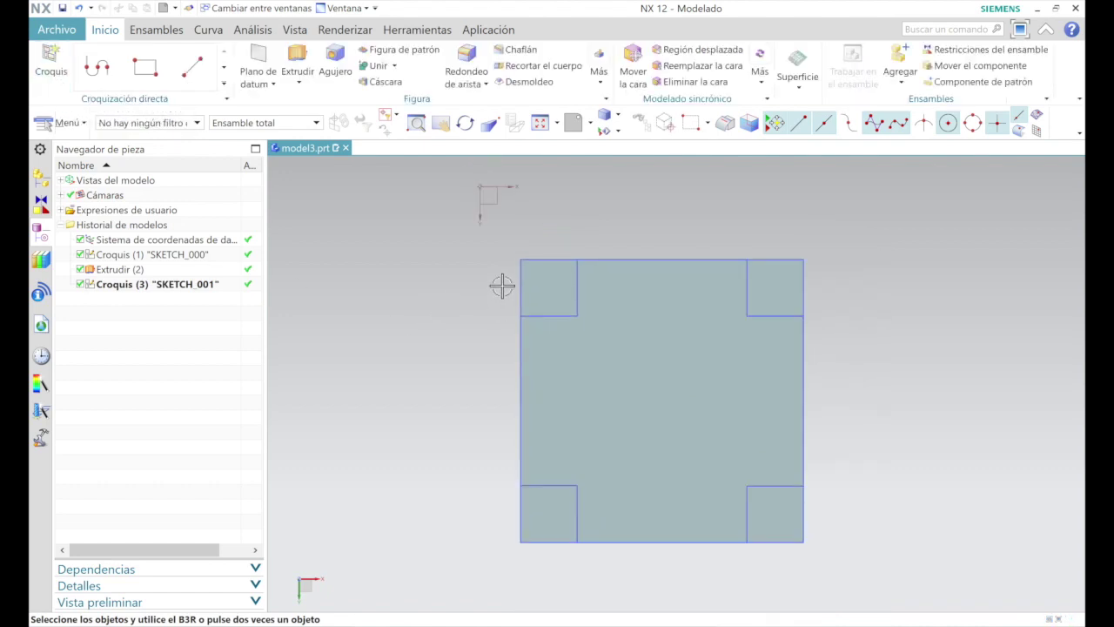
click(300, 56)
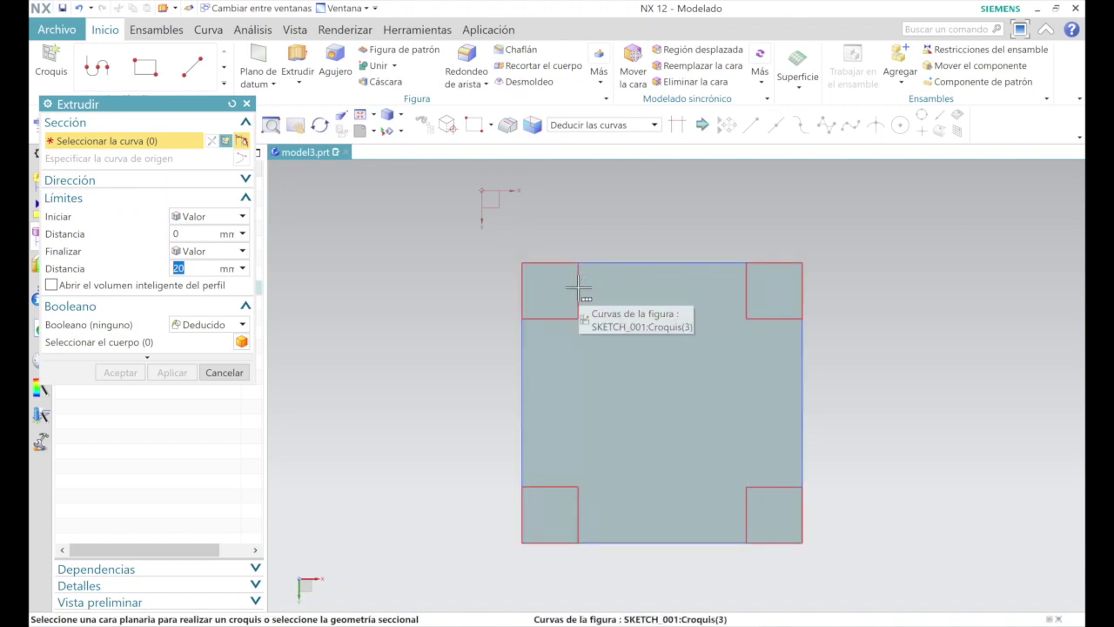
click(578, 288)
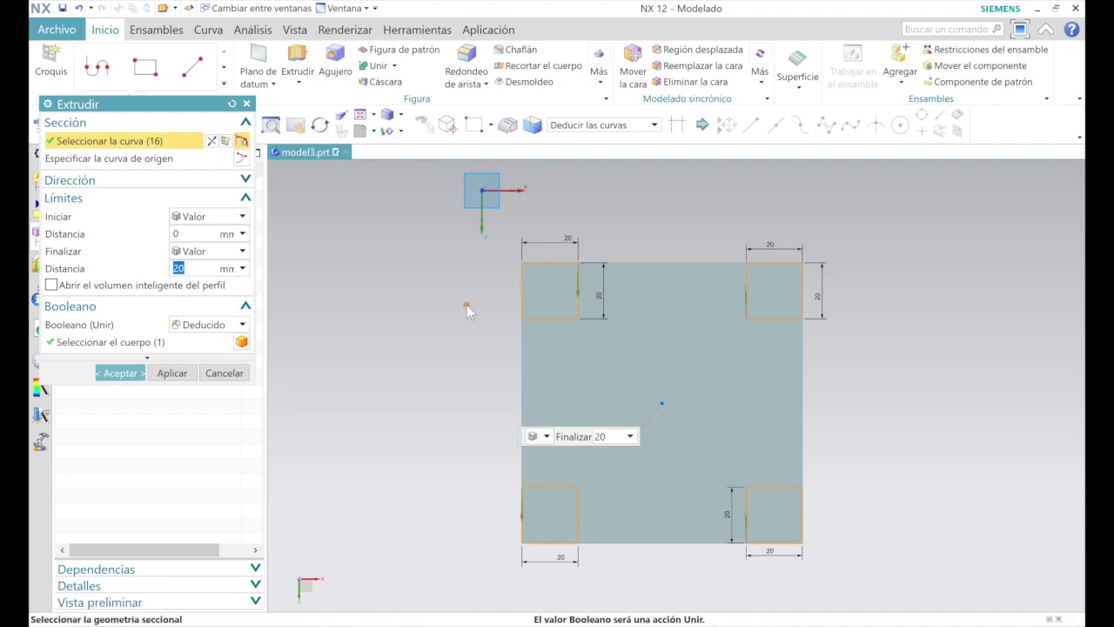
middle_drag(466, 309, 505, 325)
text(70)
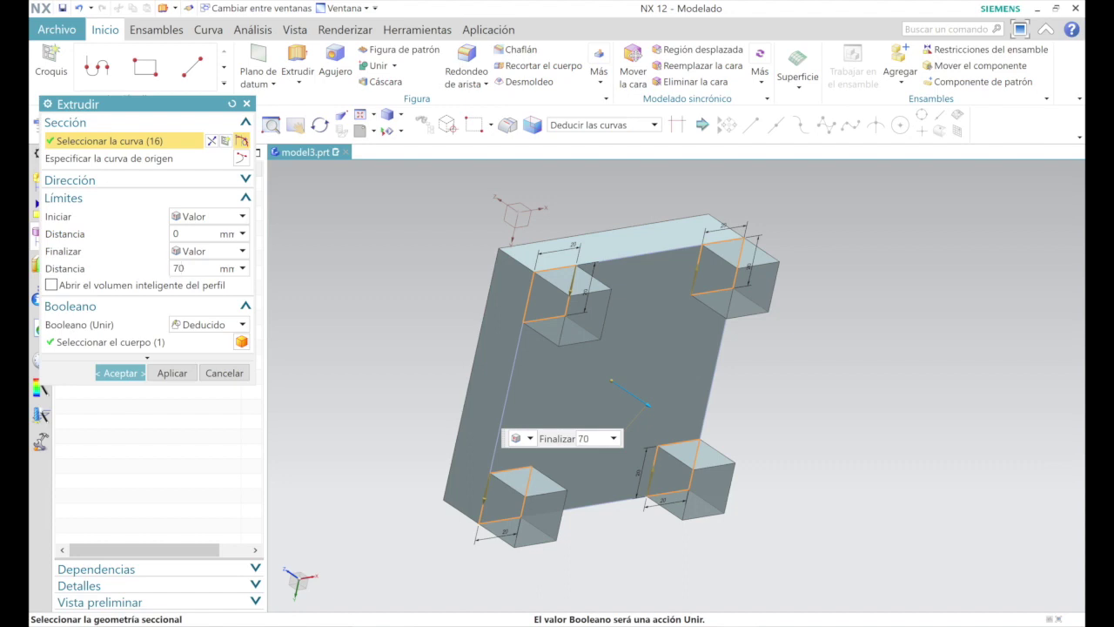
key(Return)
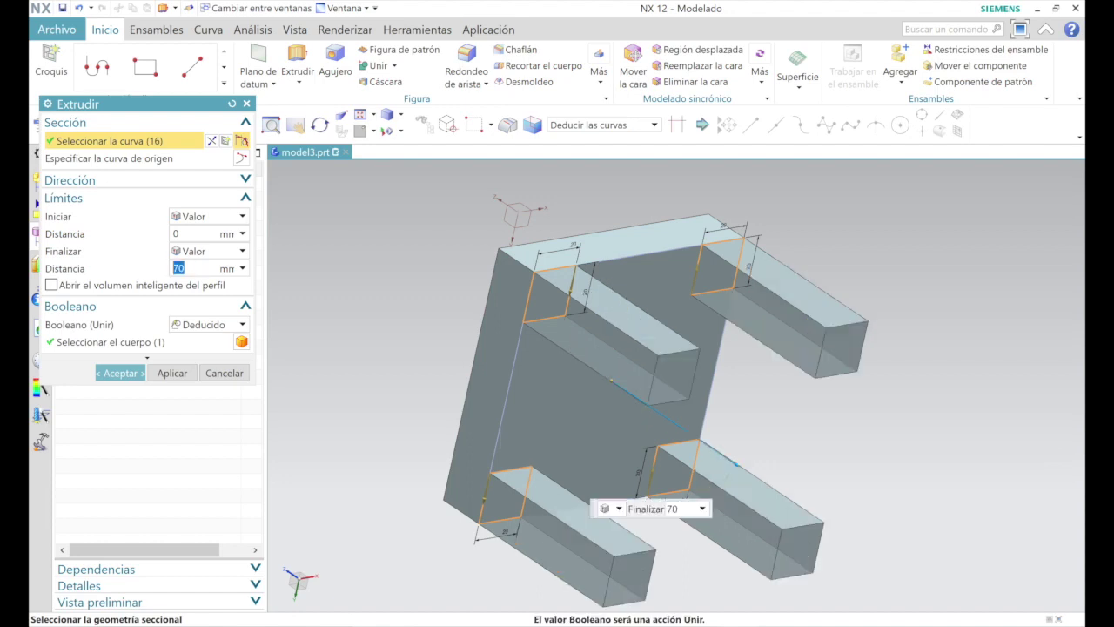
click(120, 373)
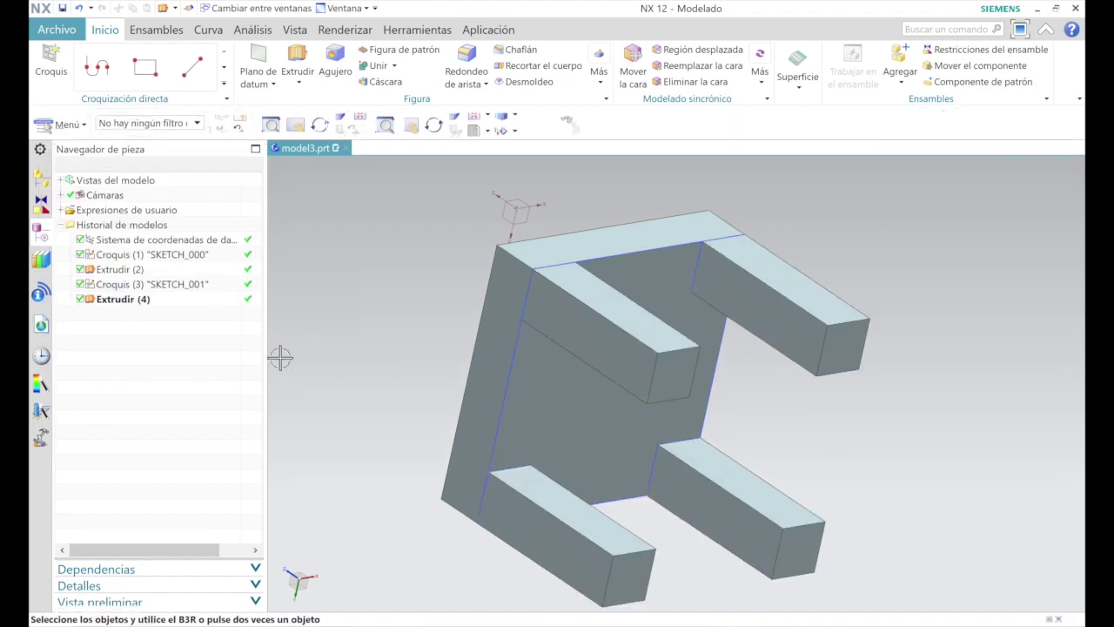
- Turn the part to the front (Alzado) view, looking straight at the block
middle_drag(392, 353, 377, 327)
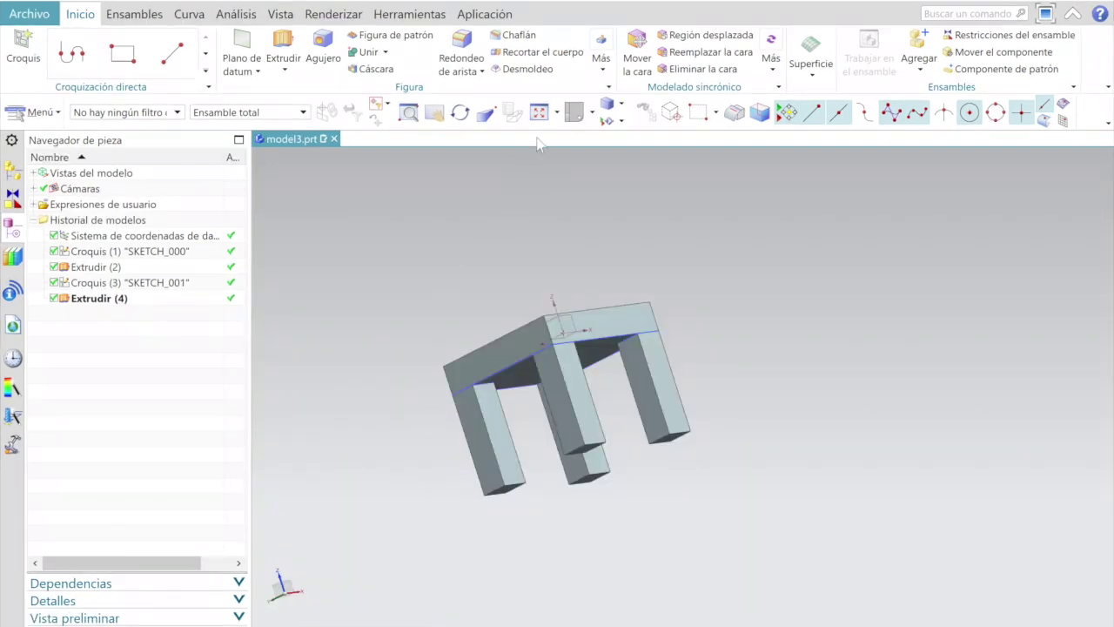
click(592, 113)
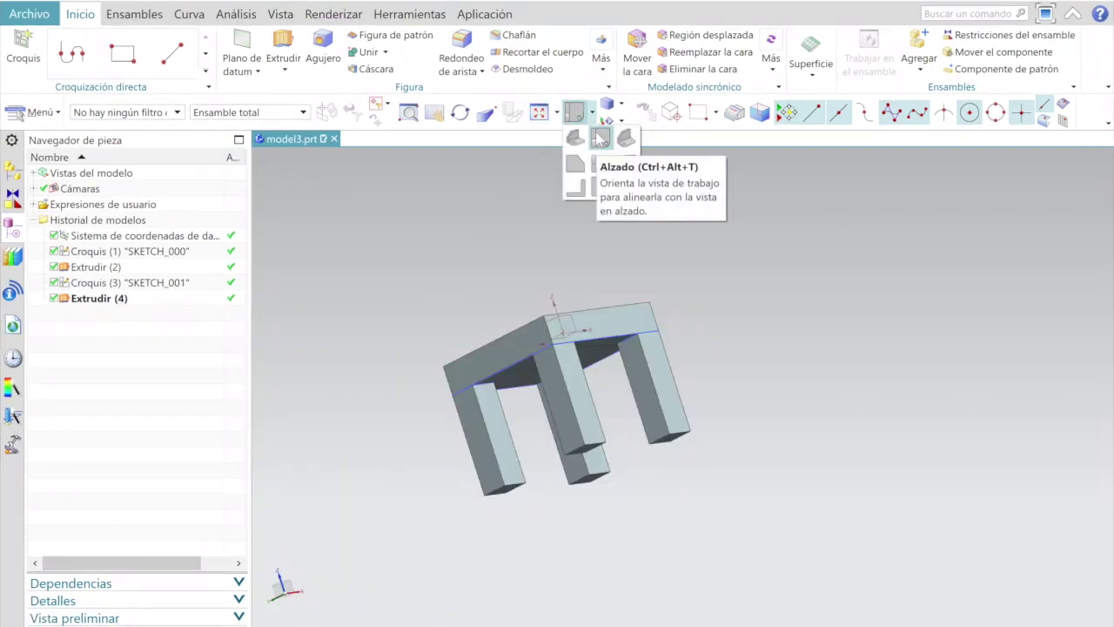
click(600, 139)
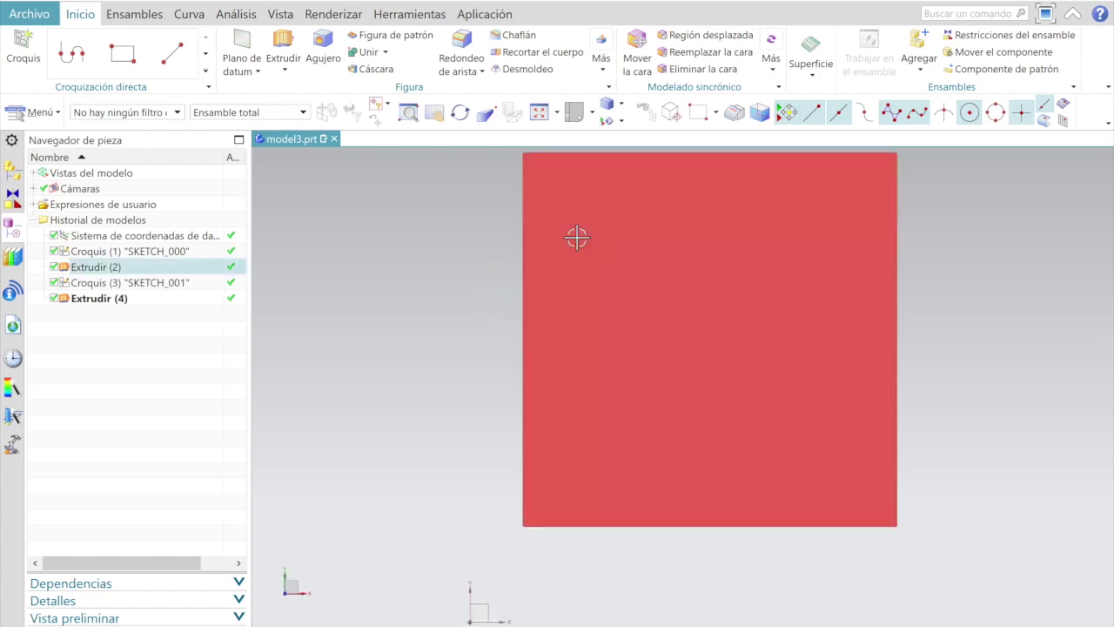
scroll(476, 282, down, 2)
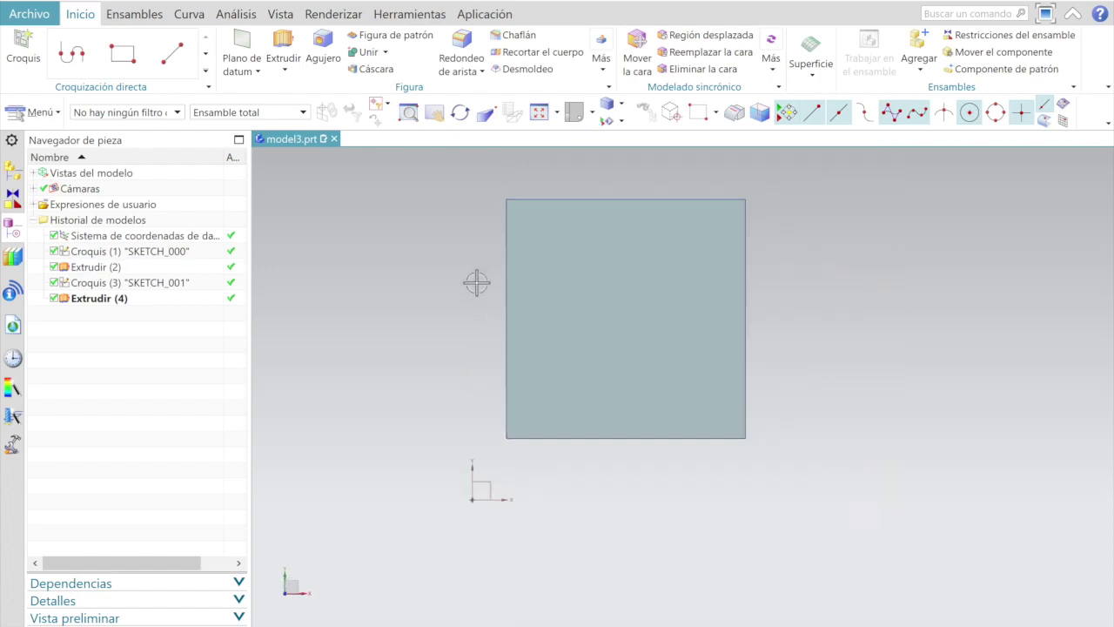
scroll(476, 282, down, 2)
scroll(476, 282, up, 2)
scroll(476, 282, up, 1)
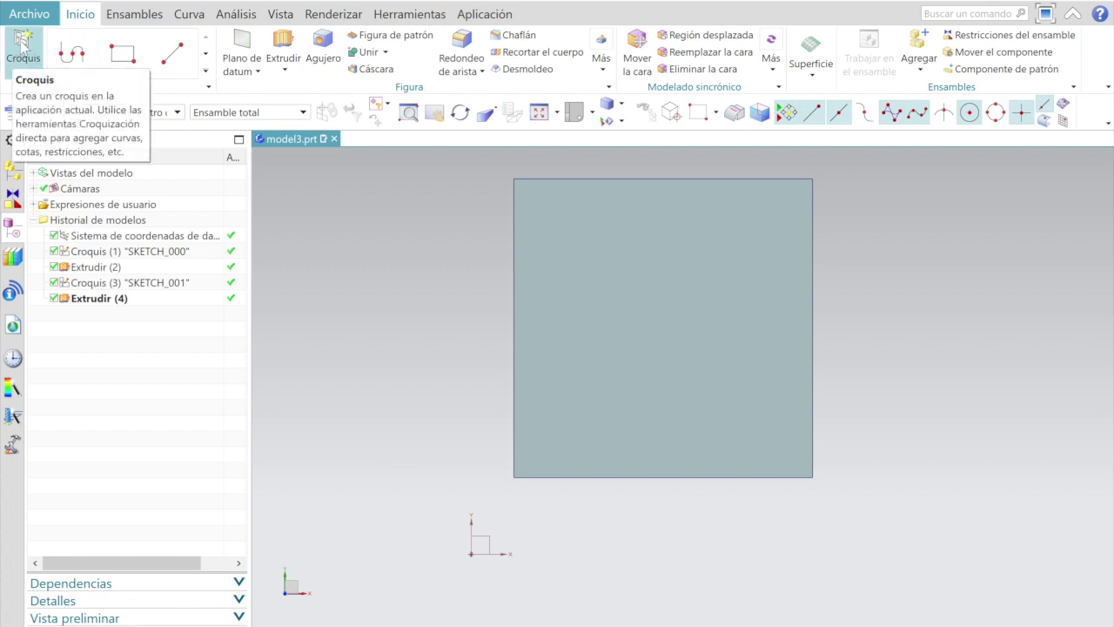
- Create SKETCH_002 on the block's flat square face
click(23, 42)
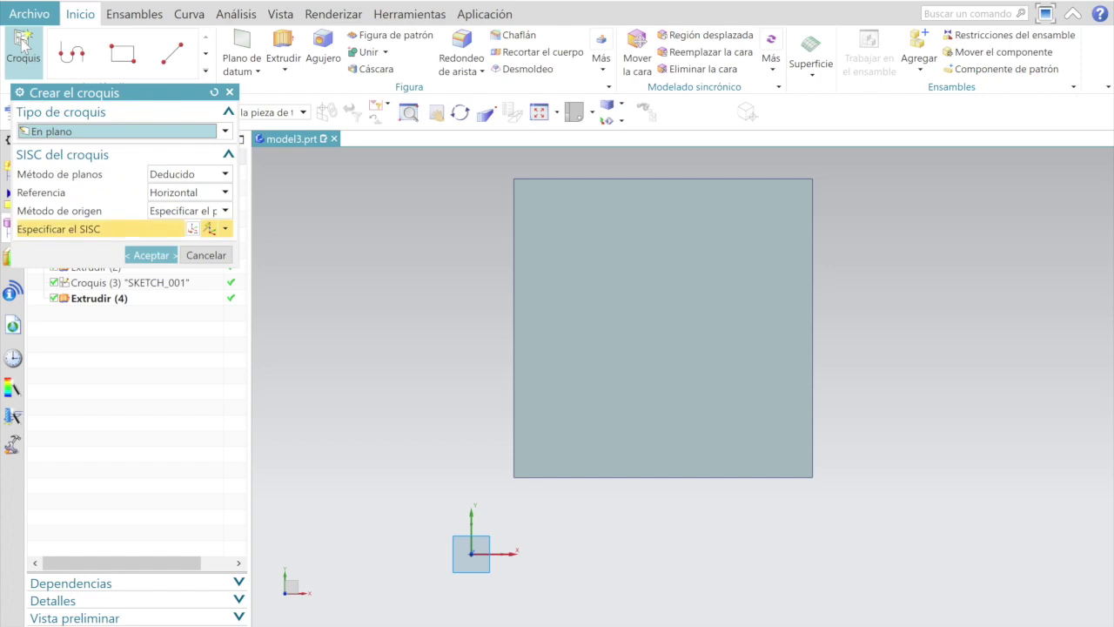
click(552, 321)
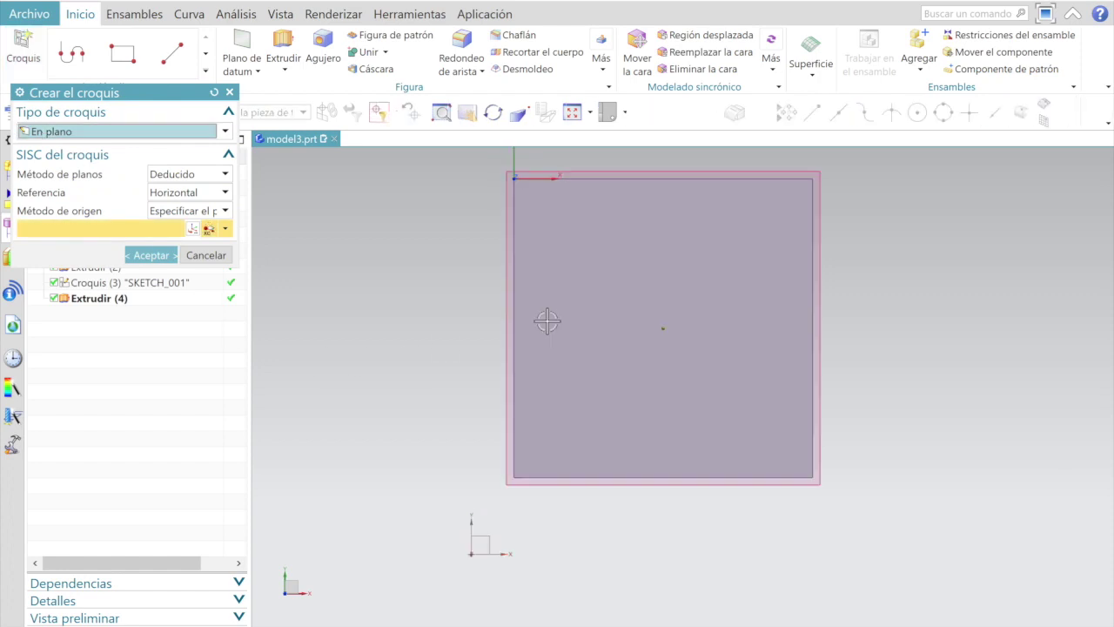
click(151, 255)
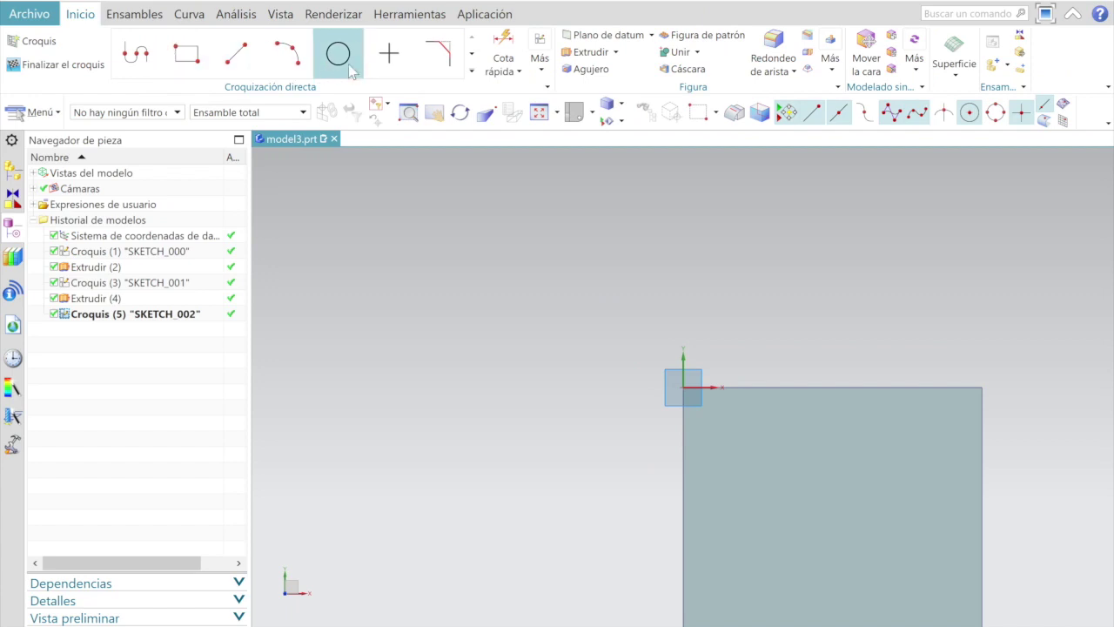
- Draw a large circle roughly centred on the block's square face with the Círculo tool
click(339, 54)
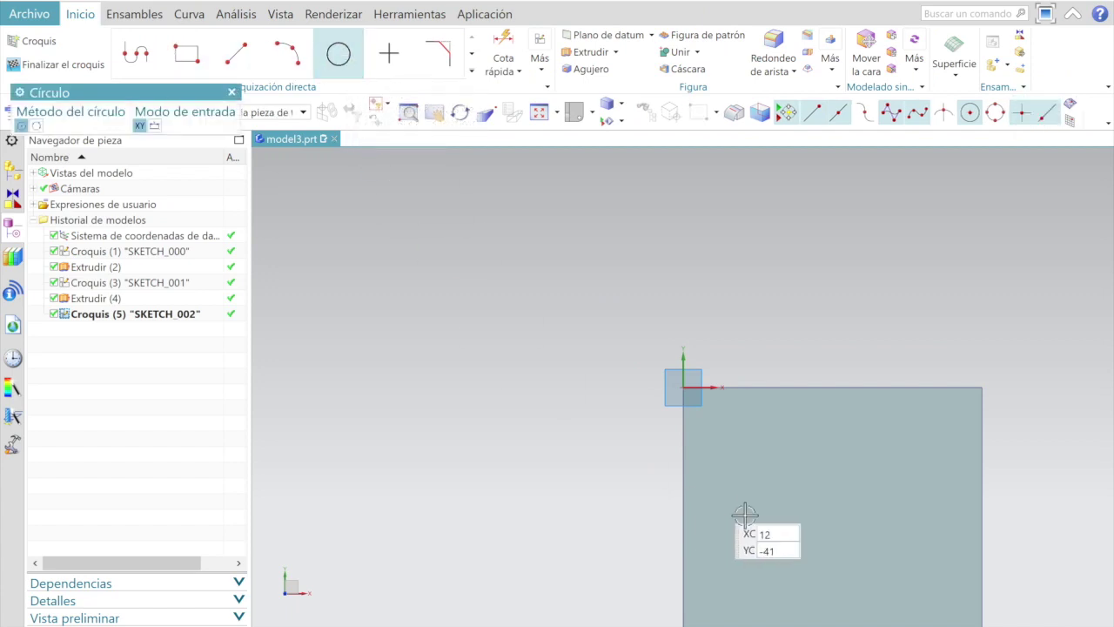
scroll(867, 435, down, 2)
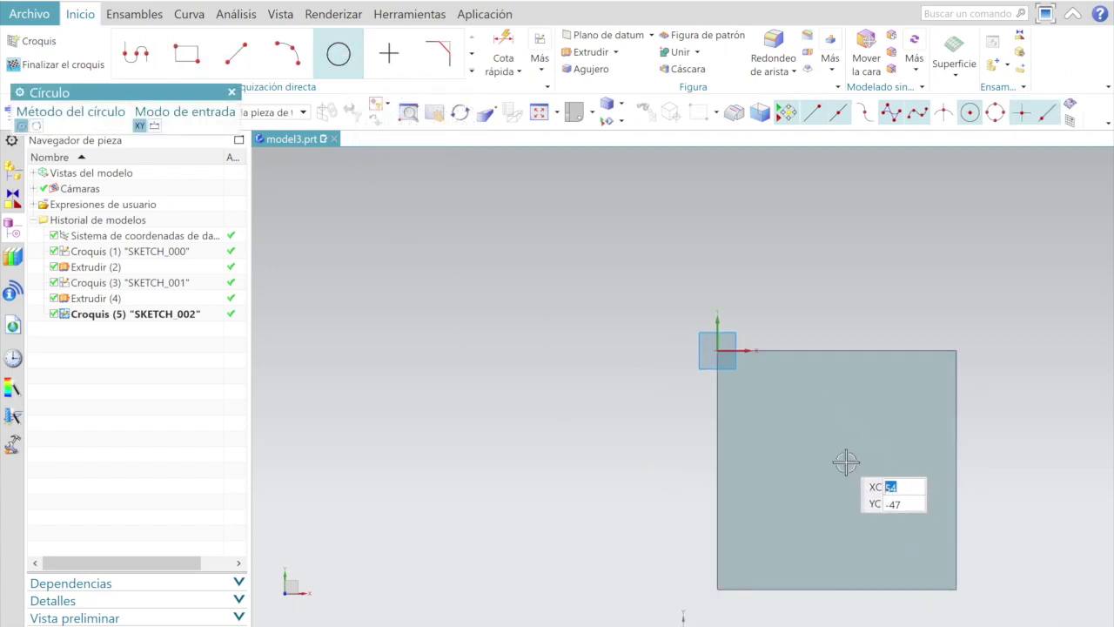
click(846, 463)
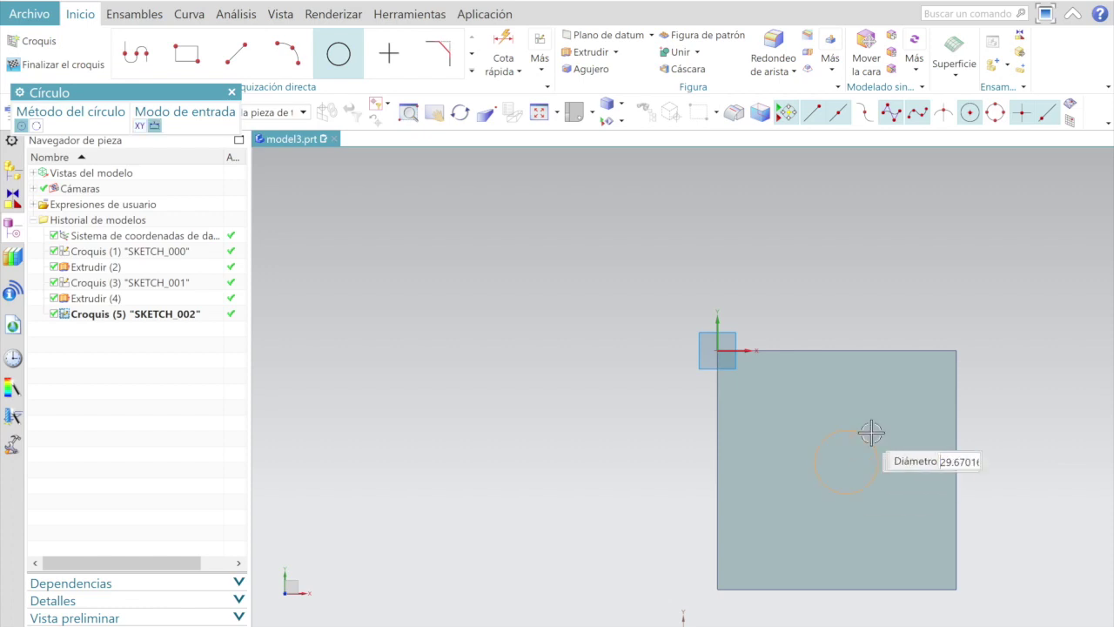
click(896, 391)
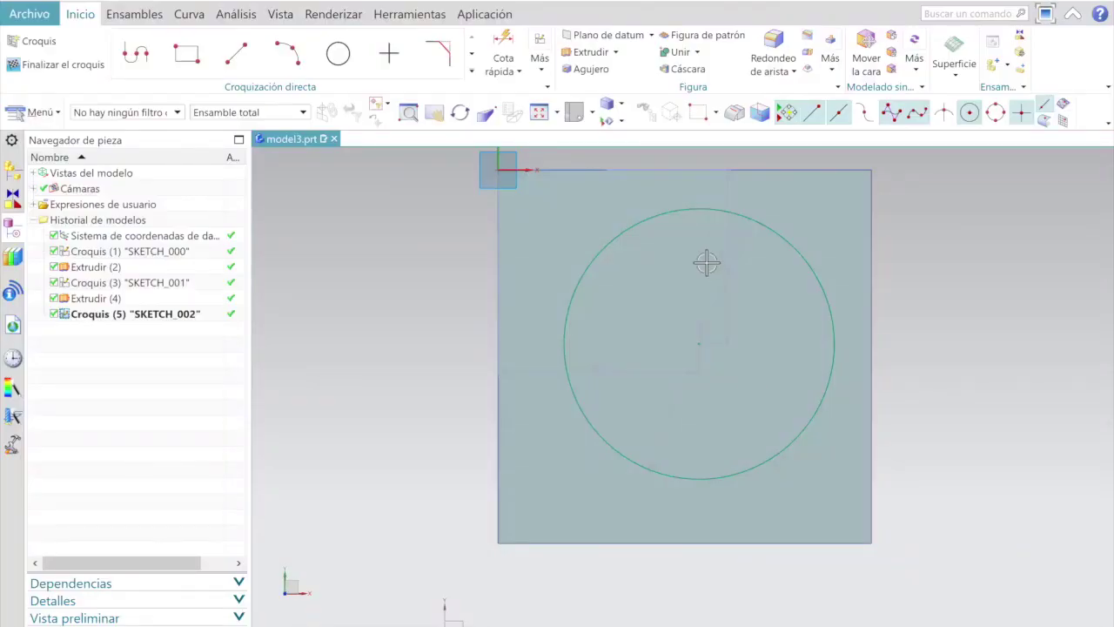
scroll(609, 357, up, 5)
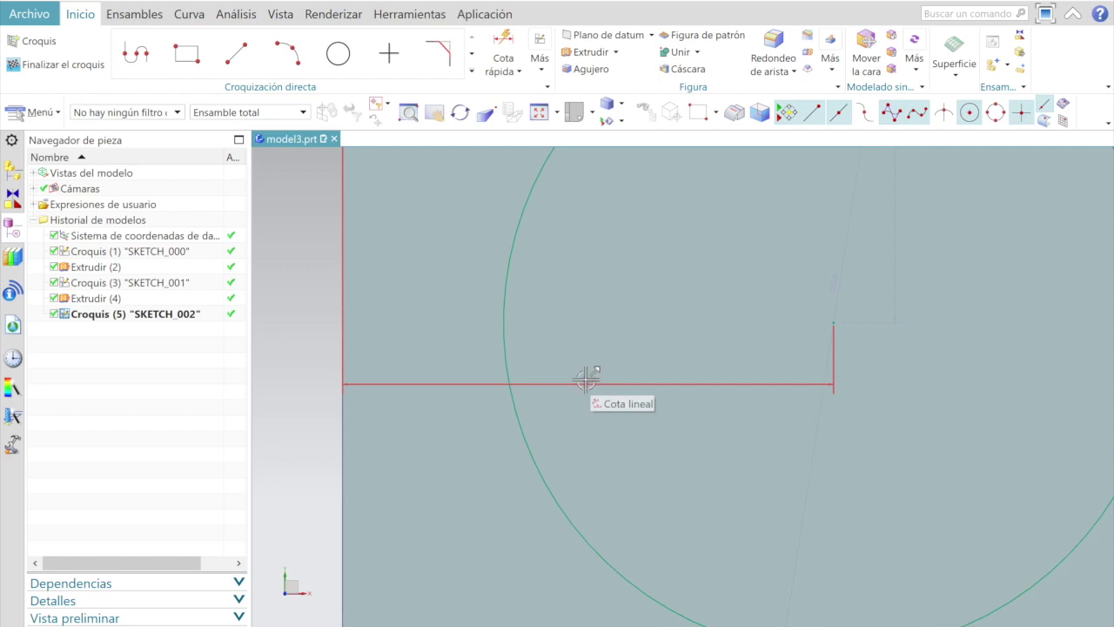
- Set the horizontal distance from the left edge to the circle centre to 50 mm
double_click(585, 376)
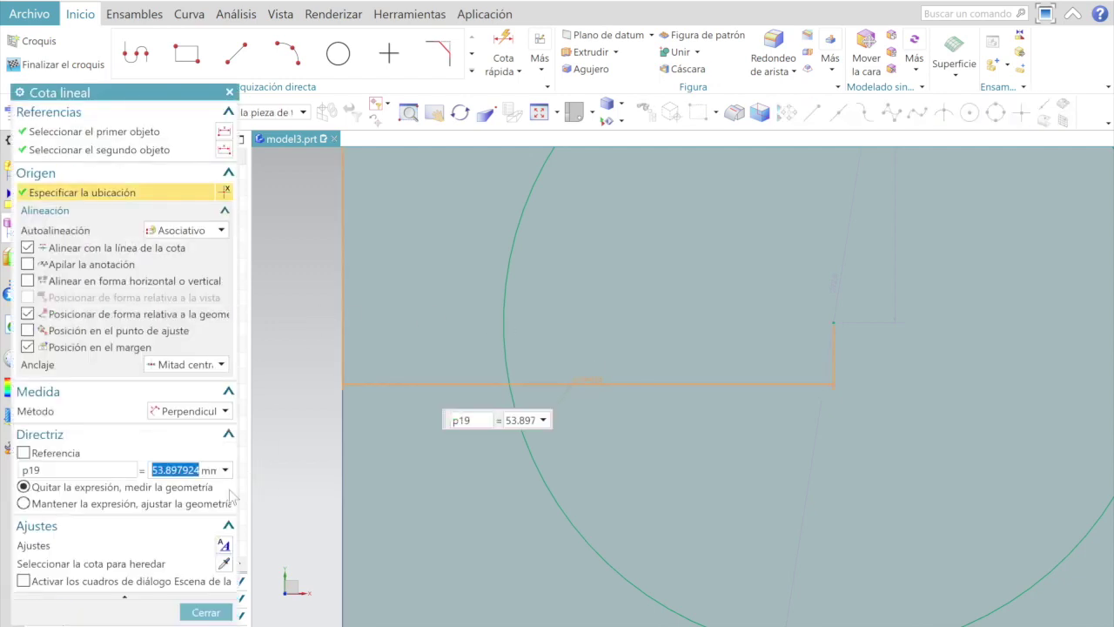
text(4)
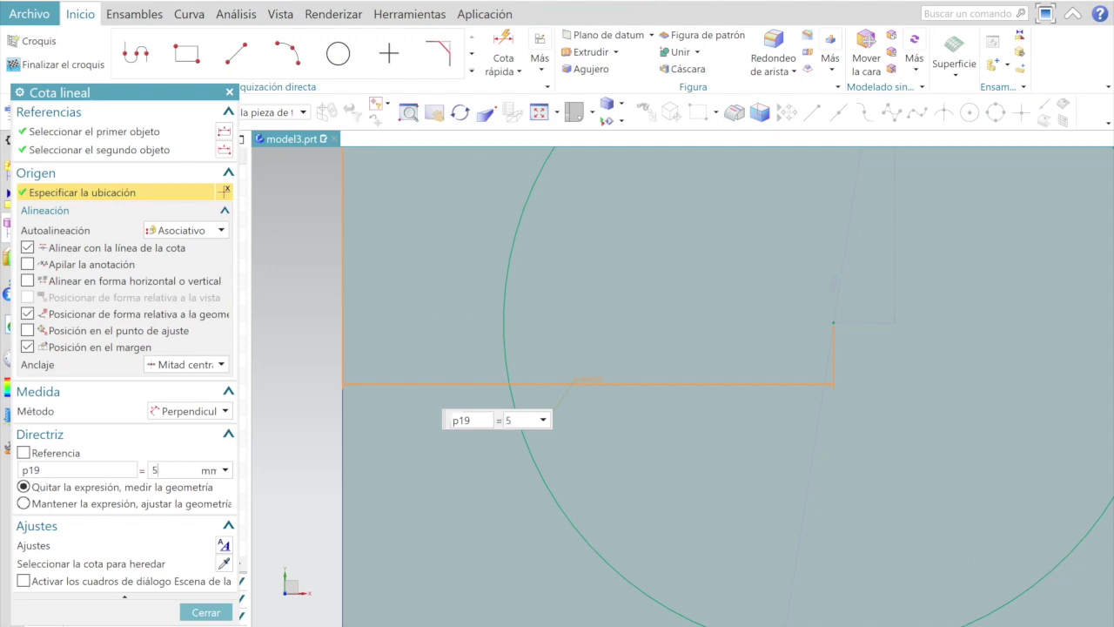
key(Return)
scroll(311, 413, down, 3)
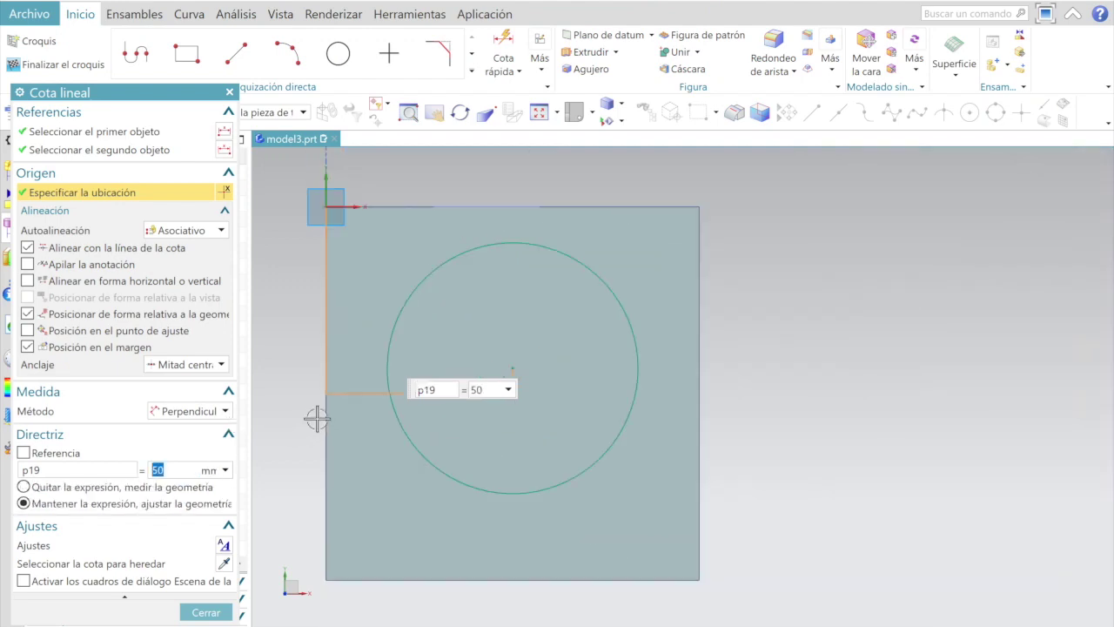
scroll(548, 252, up, 1)
scroll(548, 261, up, 2)
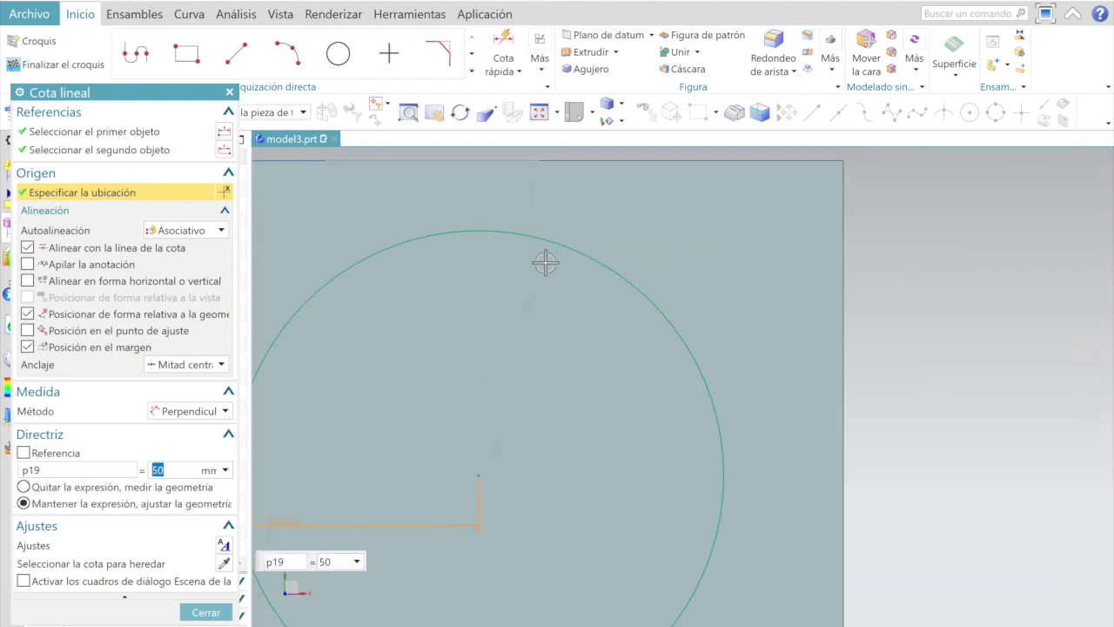
click(525, 305)
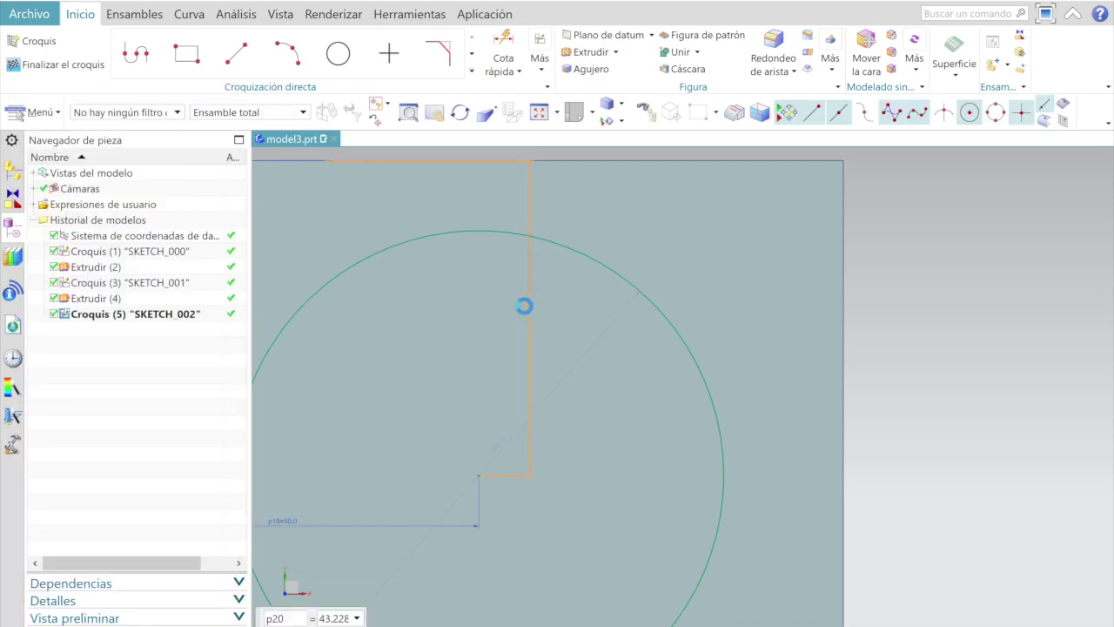
- Add a 50 mm vertical dimension from the top edge to the circle centre
click(524, 306)
text(50)
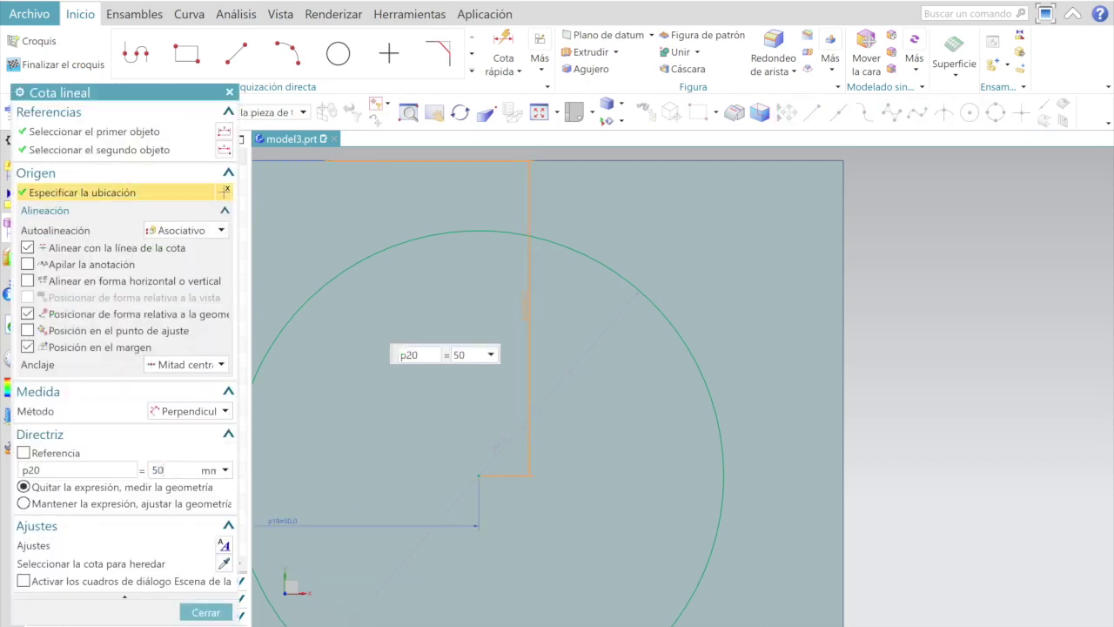
key(Return)
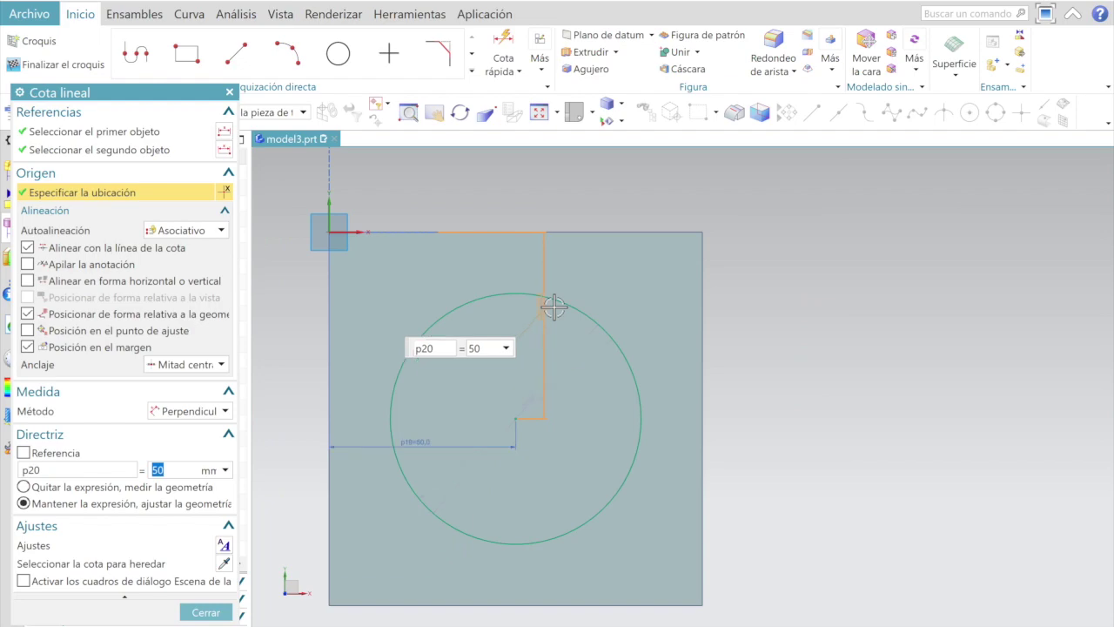
scroll(494, 416, up, 4)
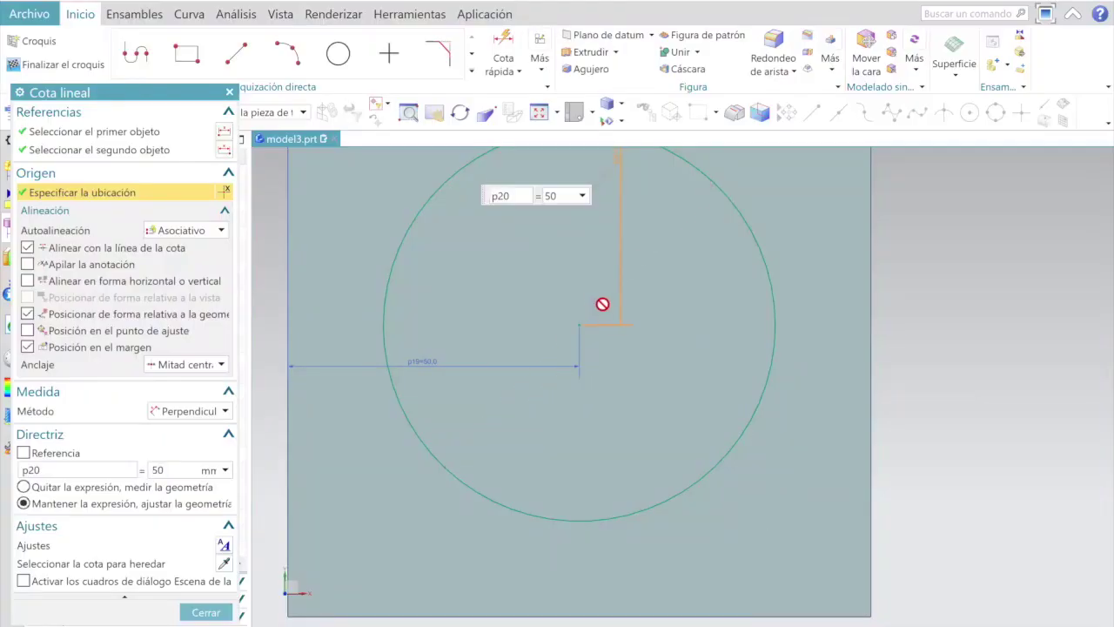
click(202, 613)
mouse_move(597, 316)
mouse_down()
mouse_move(601, 299)
mouse_move(660, 364)
mouse_up()
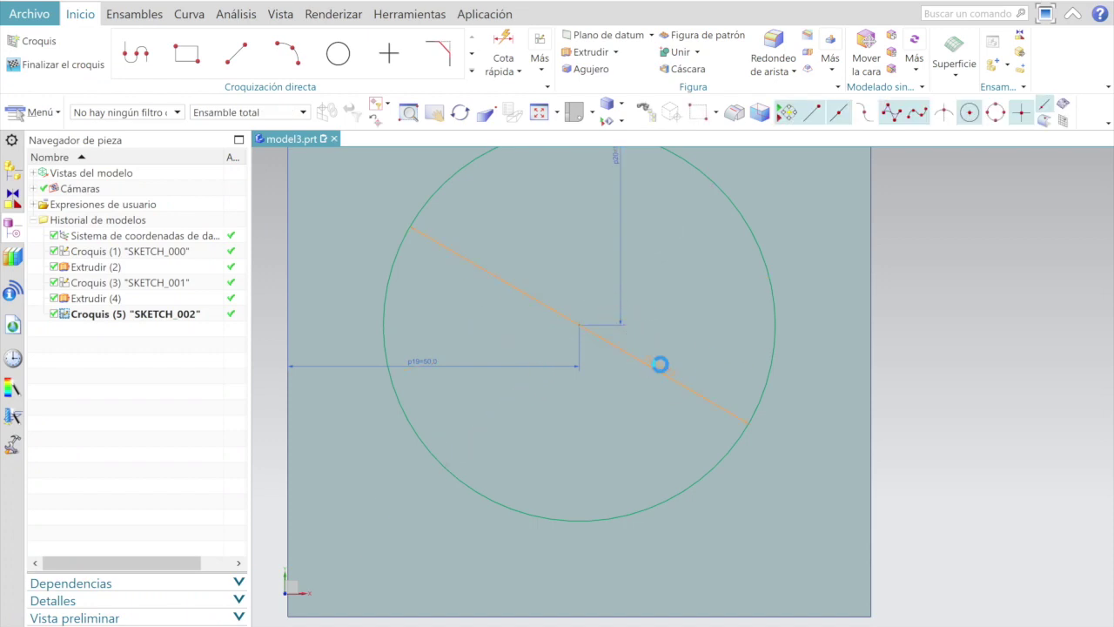
- Give the circle a 70 mm diameter, keeping the expression and adjusting the geometry
text(7)
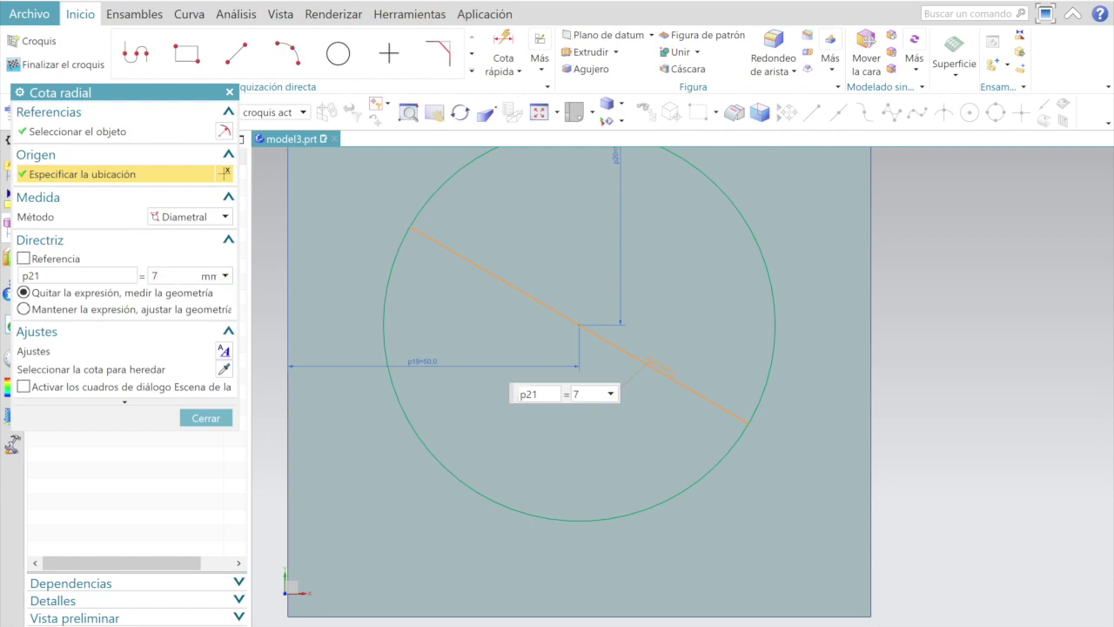
click(23, 309)
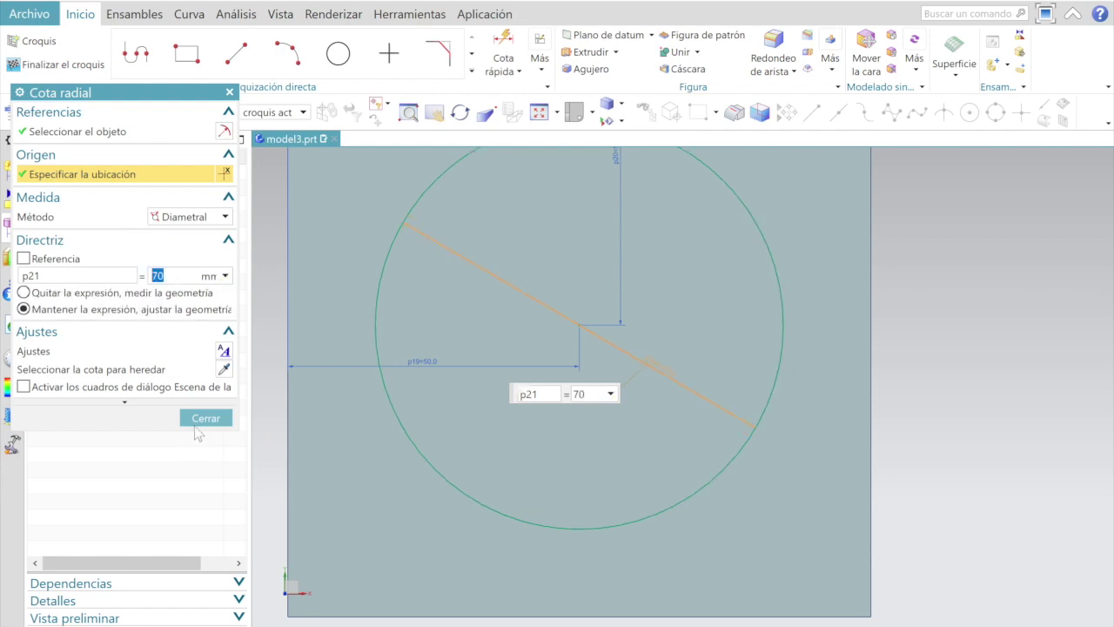
click(195, 425)
scroll(398, 348, down, 3)
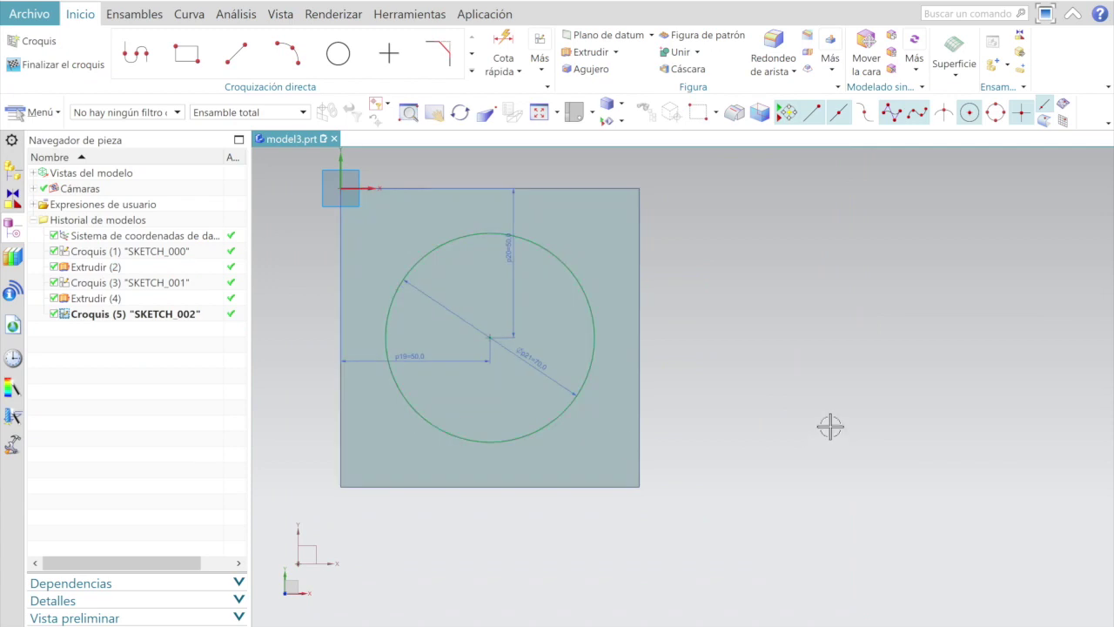
shift+middle_drag(398, 348, 609, 399)
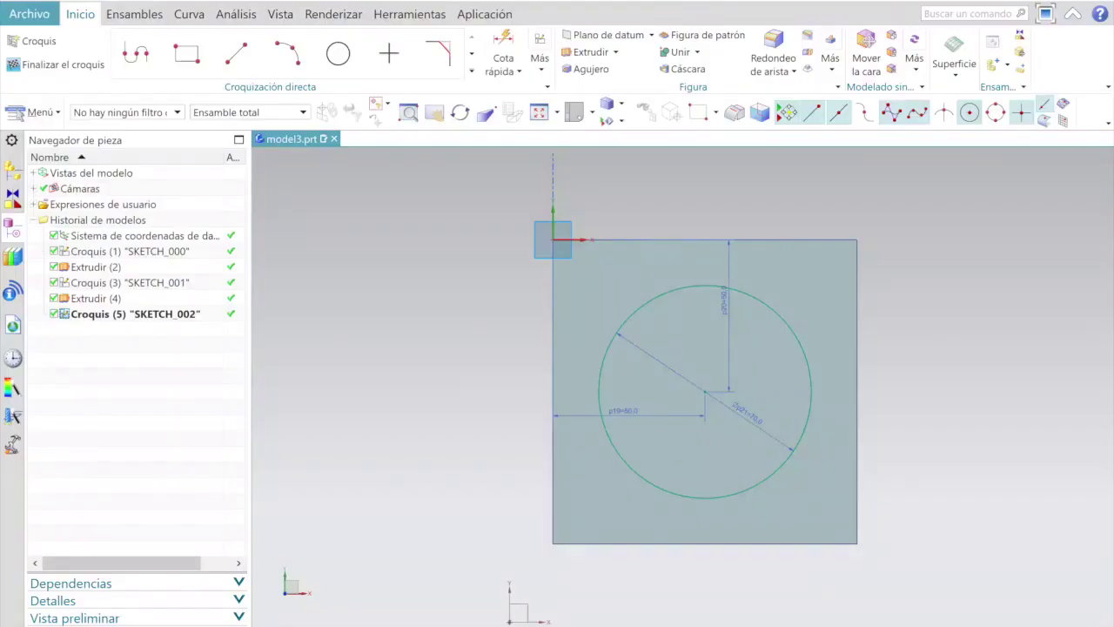
- Finish the sketch and extrude the 70 mm circle 90 mm, united with the block as Extrudir (6)
click(48, 65)
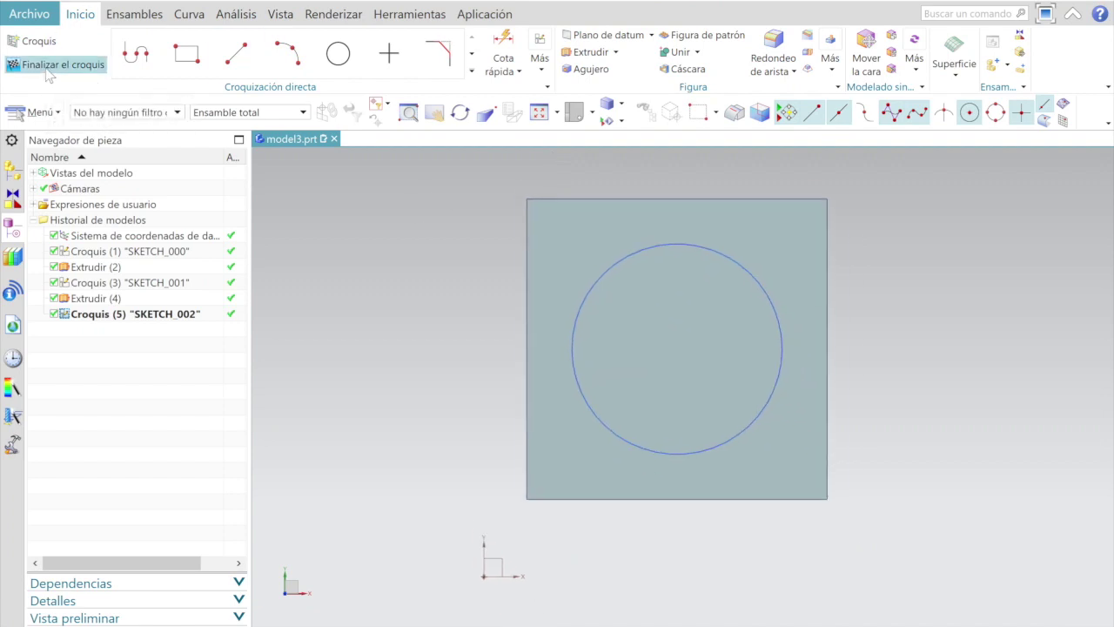
click(283, 48)
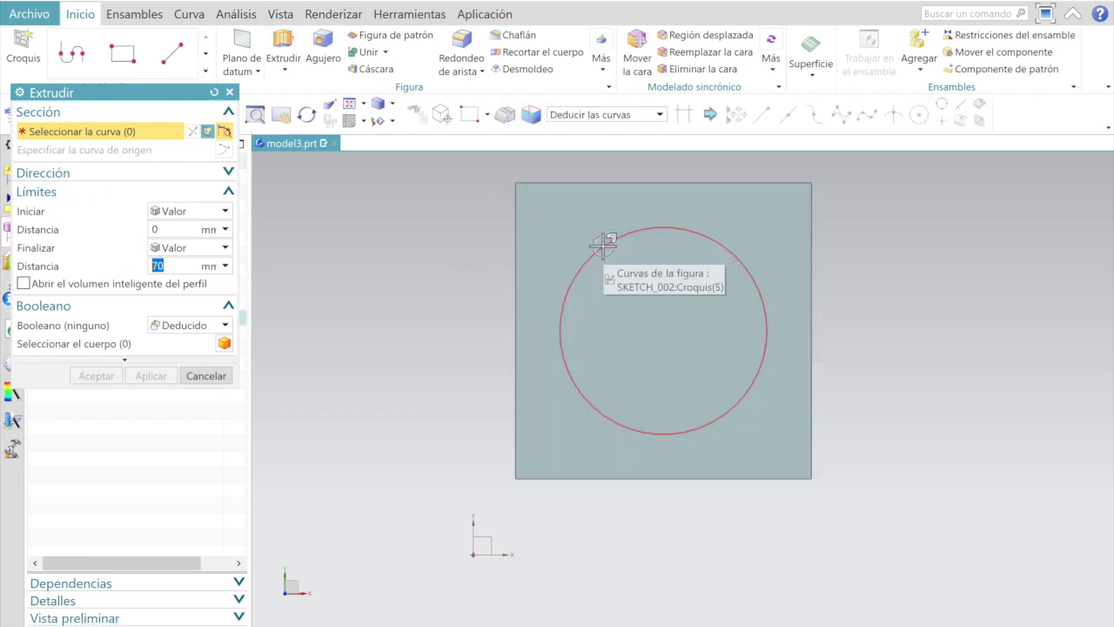
click(602, 247)
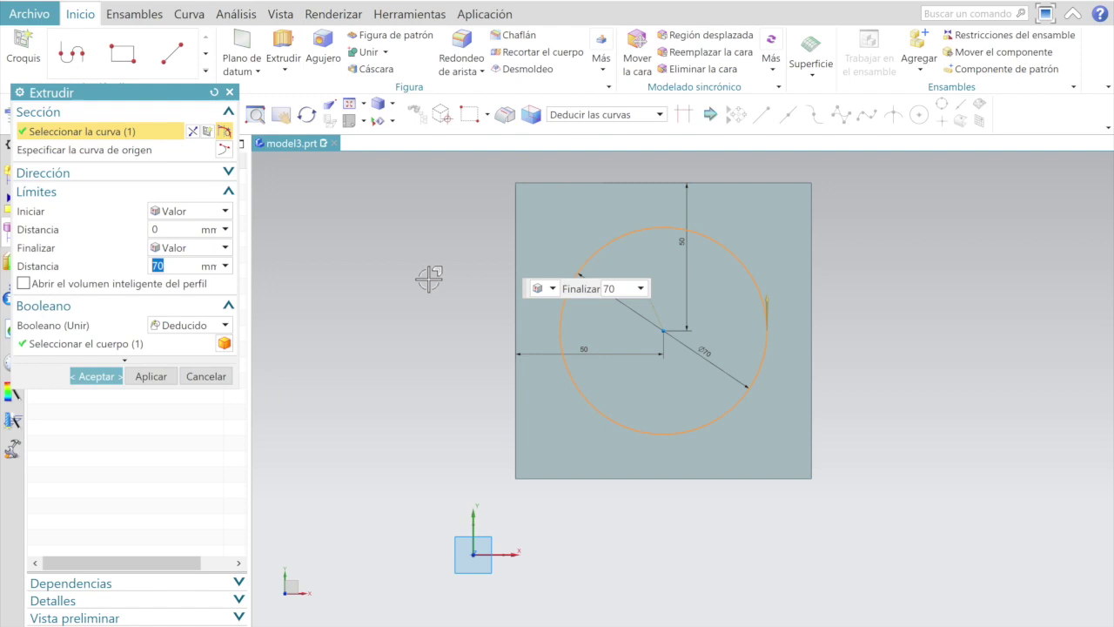
middle_drag(441, 286, 461, 290)
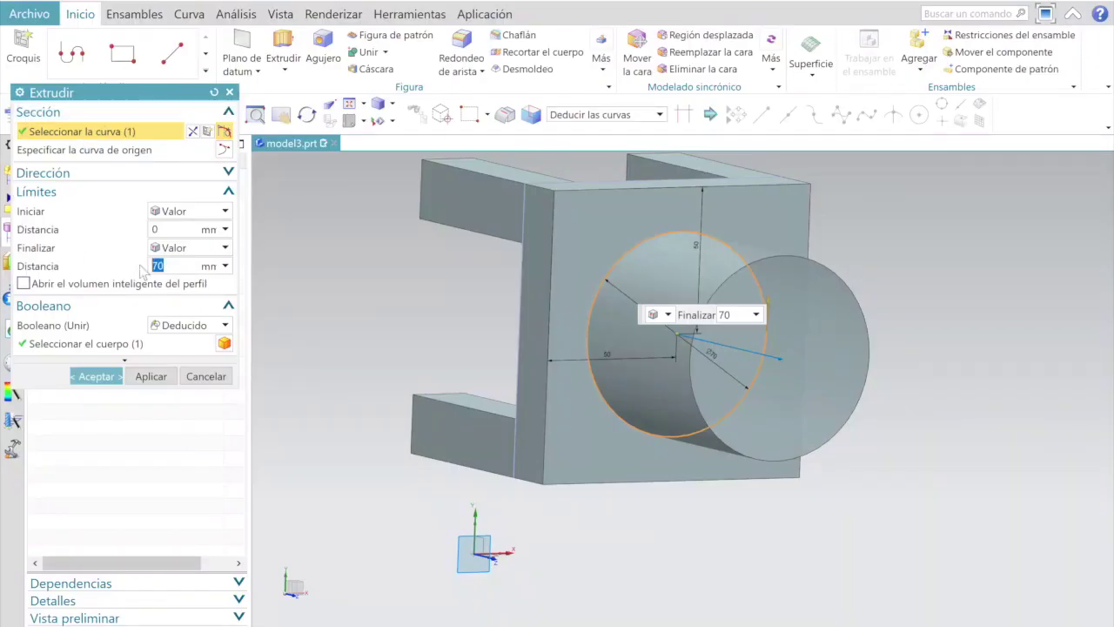
click(96, 376)
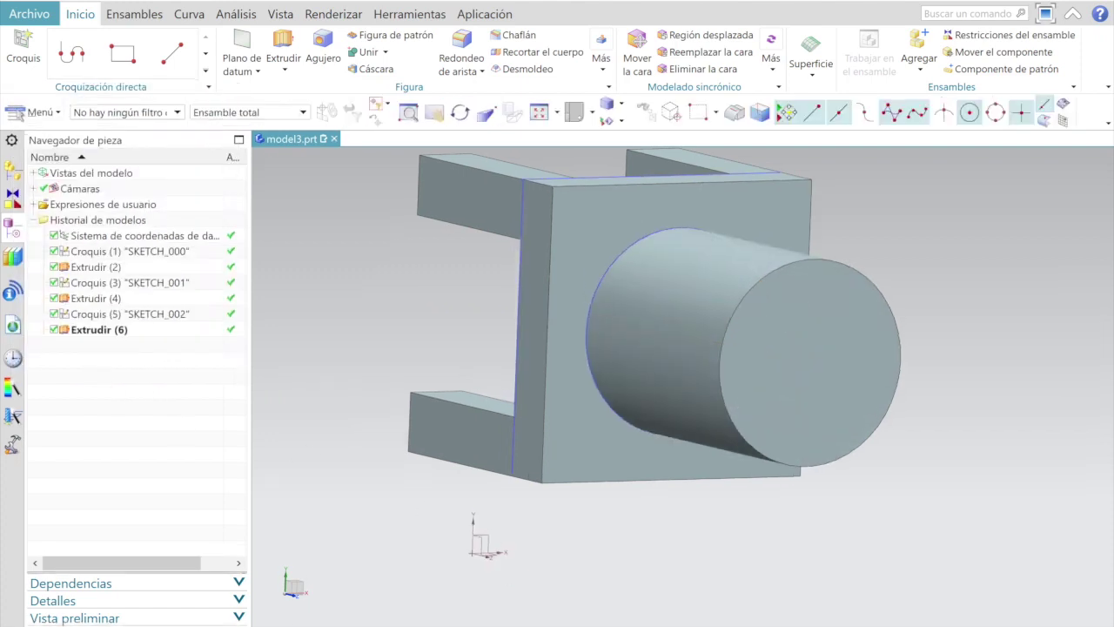
key(Home)
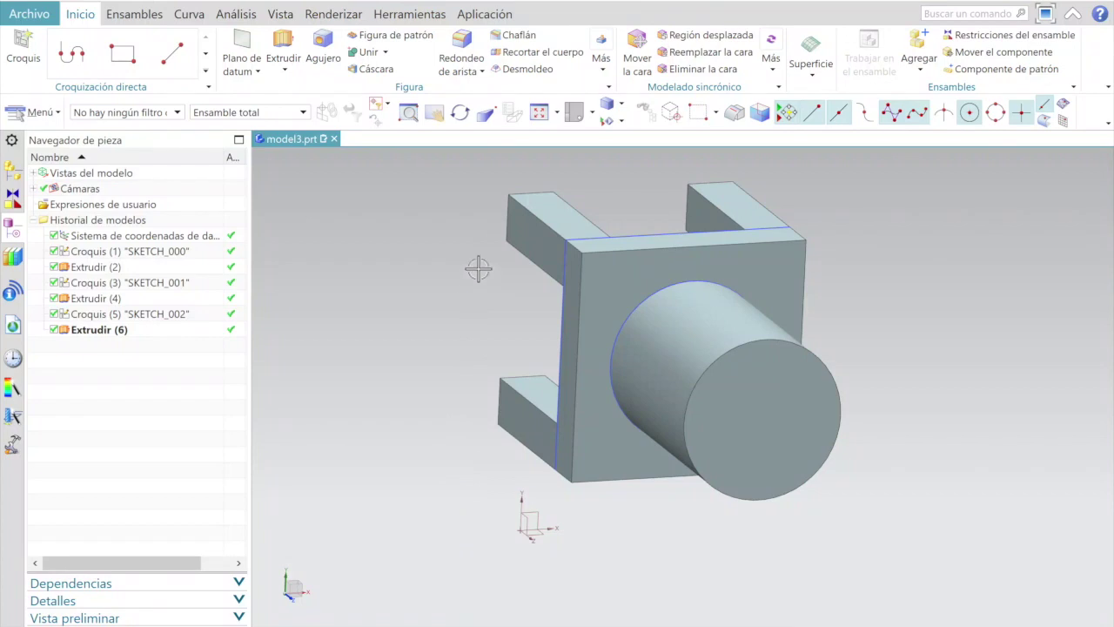
- From the front view, create SKETCH_003 on the cylinder's flat end face
click(593, 114)
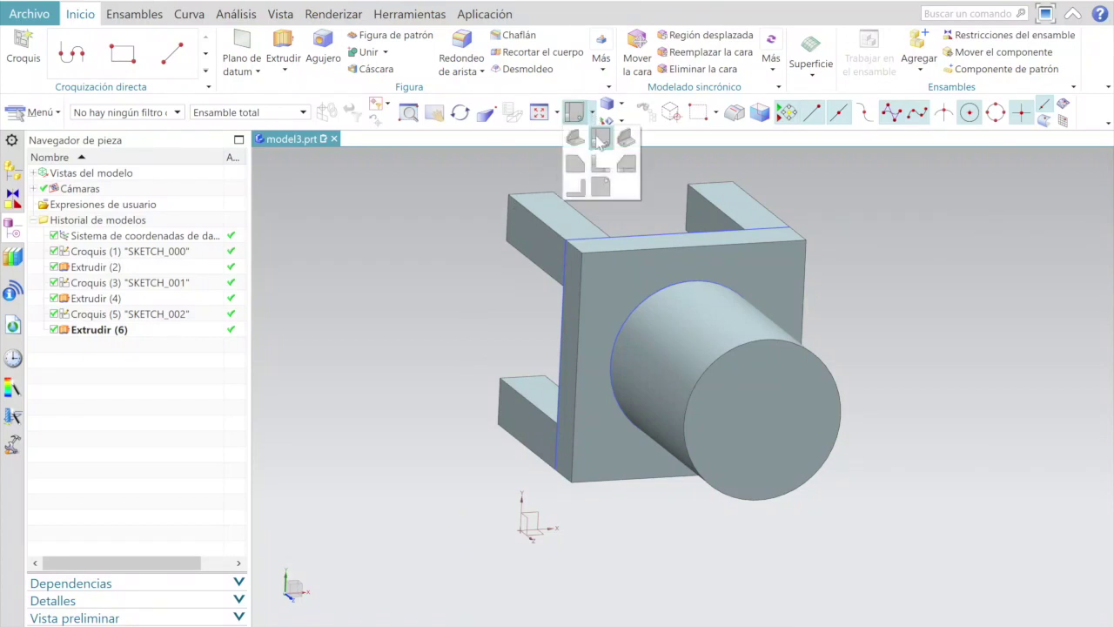
click(597, 137)
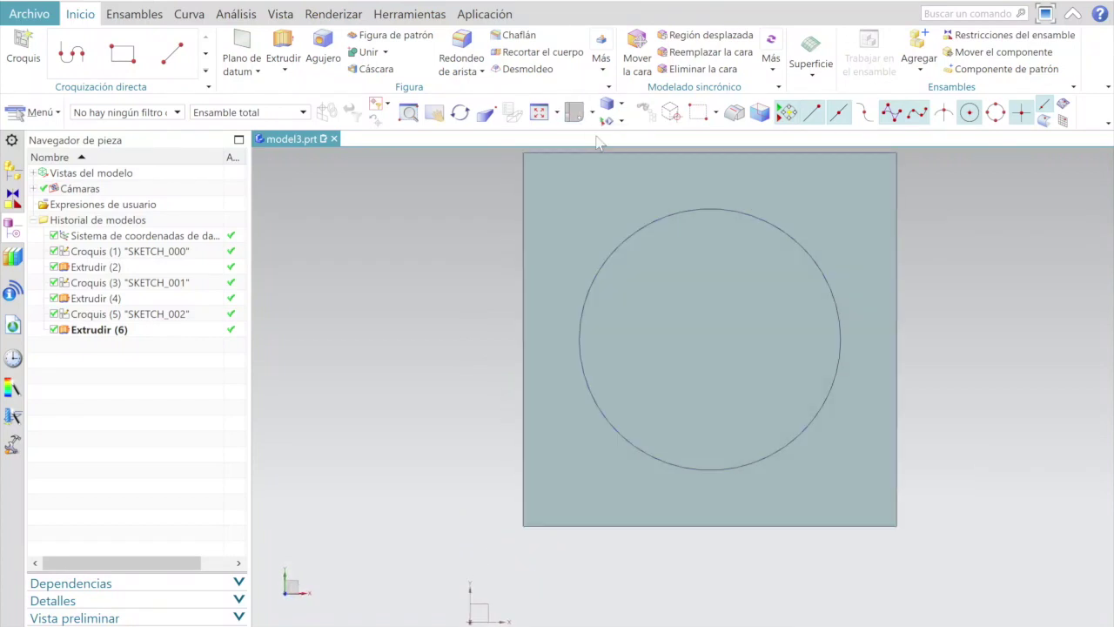
click(24, 56)
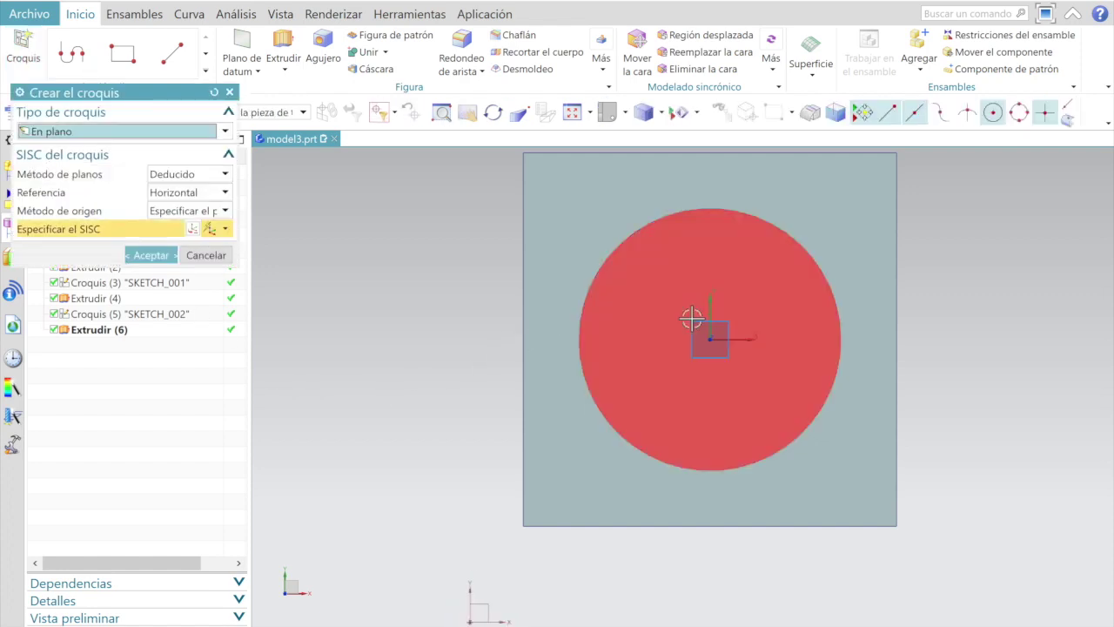
click(691, 318)
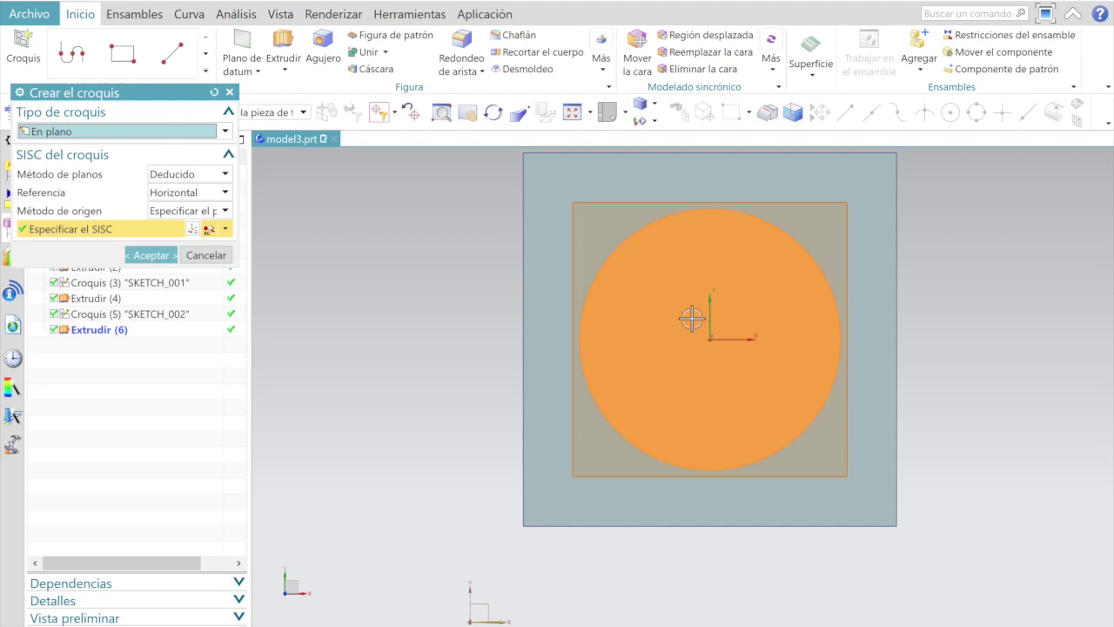
click(155, 255)
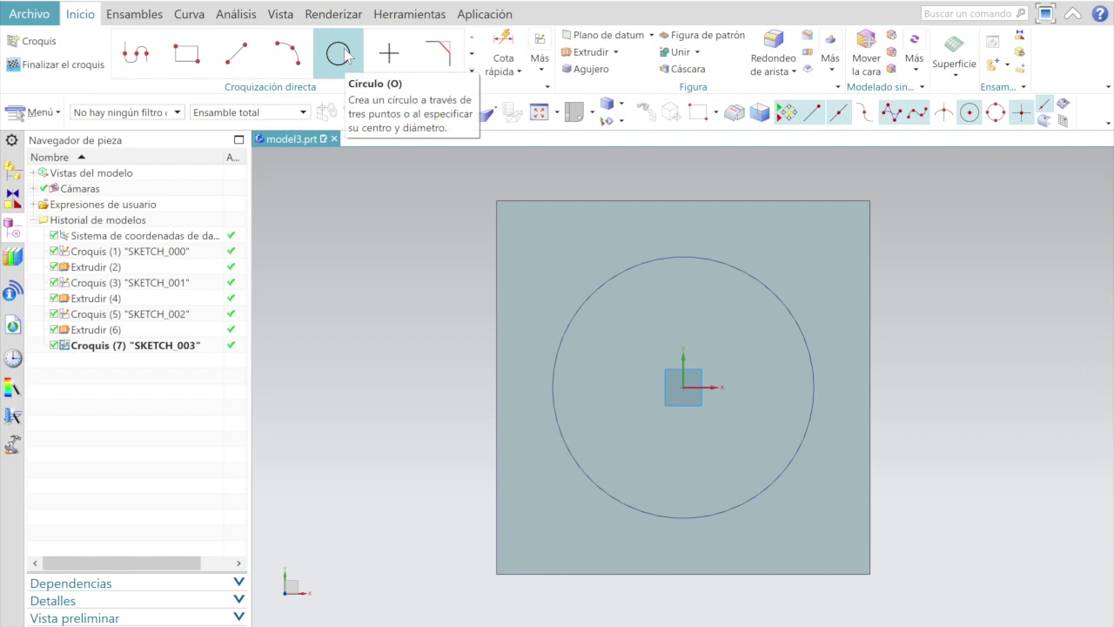
- Draw an inner circle concentric with the cylinder's end face
click(345, 55)
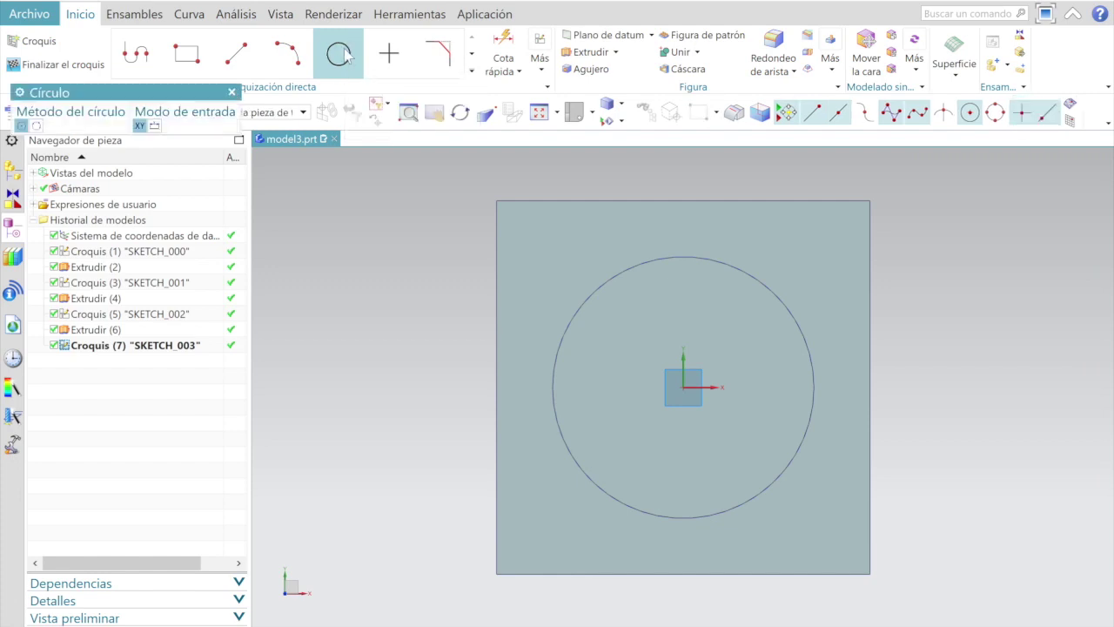
click(684, 386)
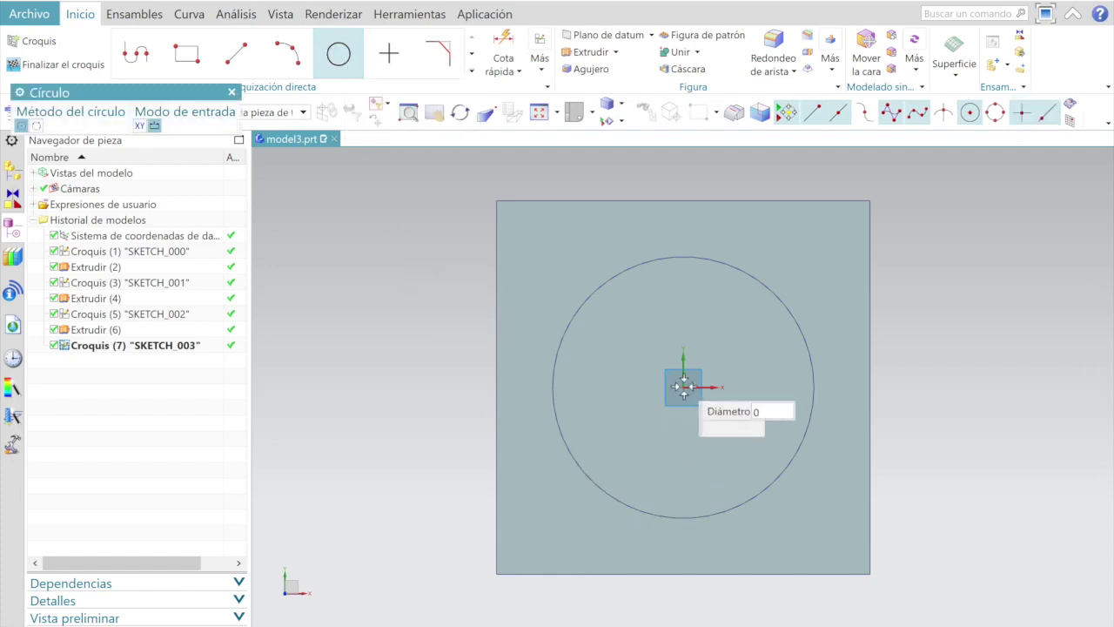
click(740, 332)
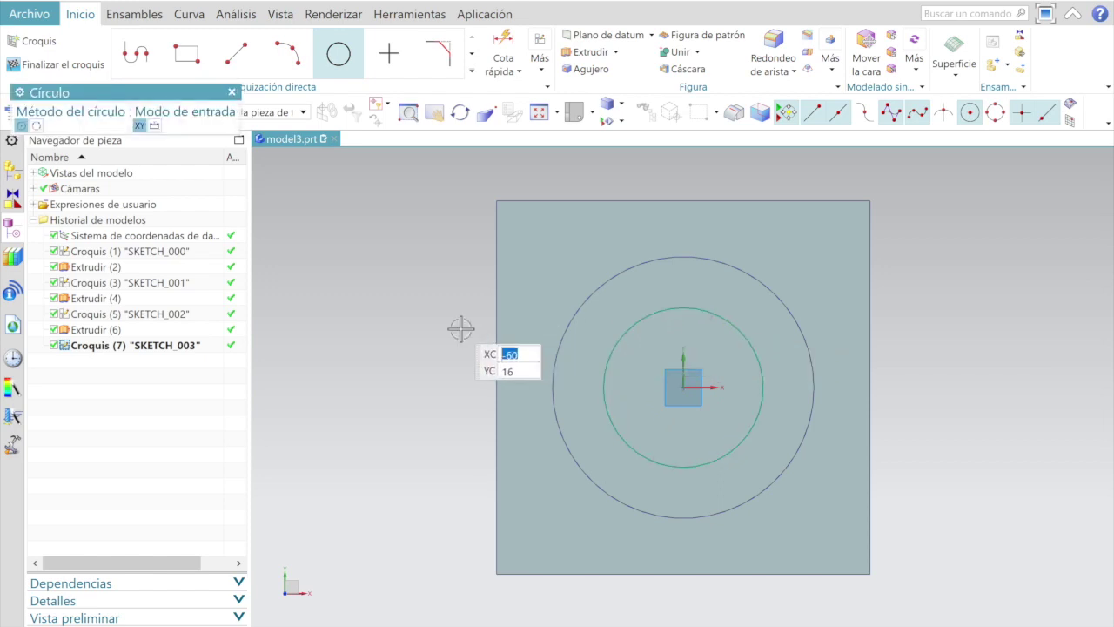
key(Escape)
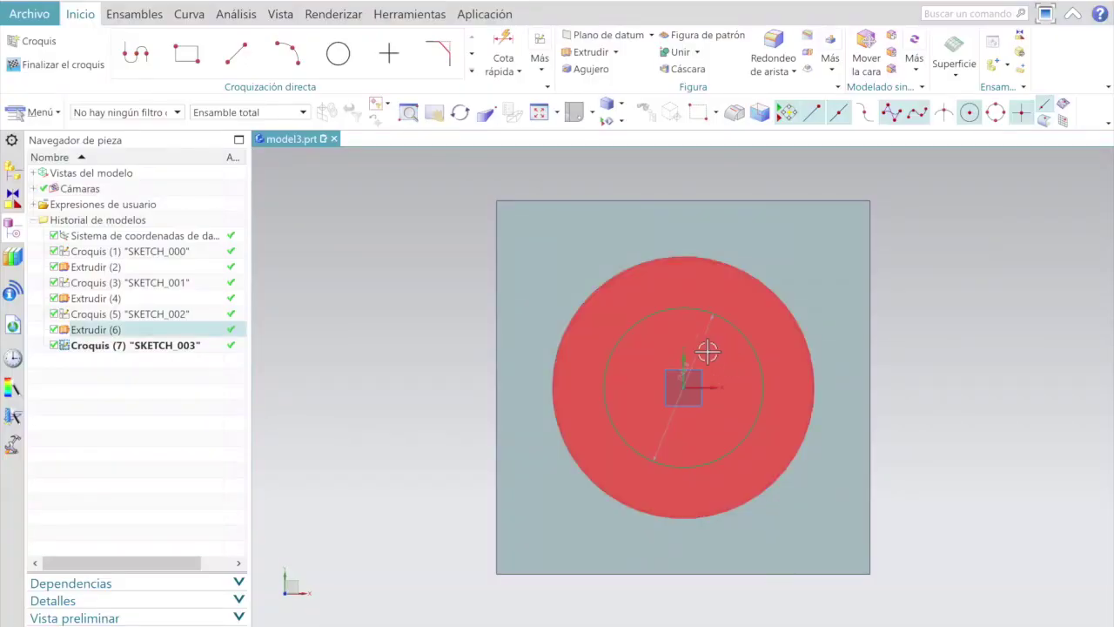
scroll(702, 351, up, 2)
- Set the inner circle's diameter to 40 mm, keeping the expression, and finish the sketch
click(691, 341)
double_click(710, 328)
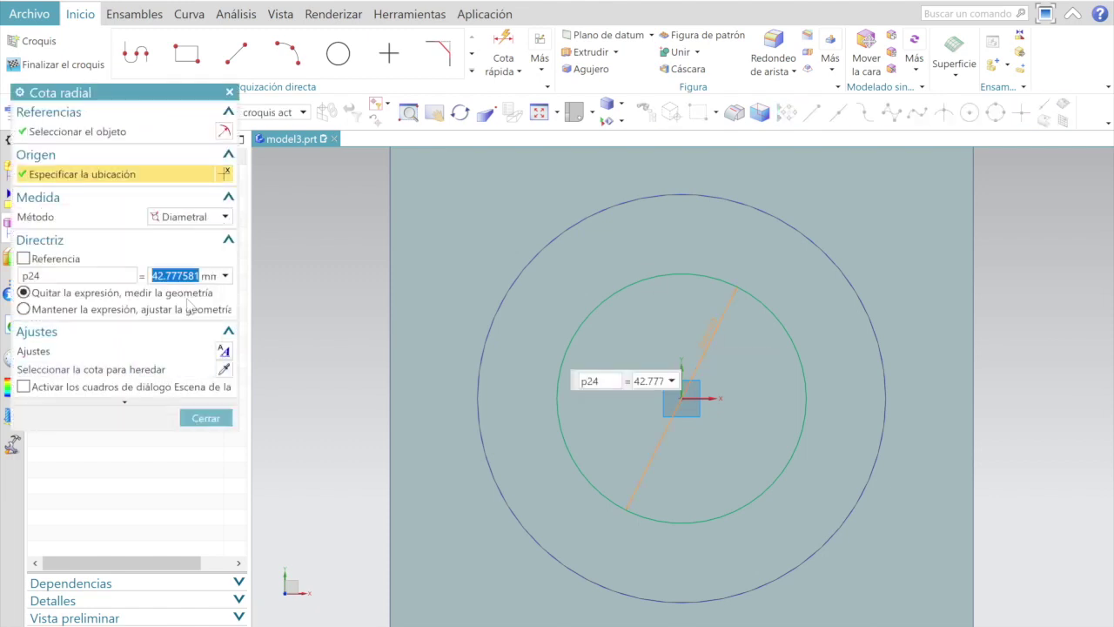
text(40)
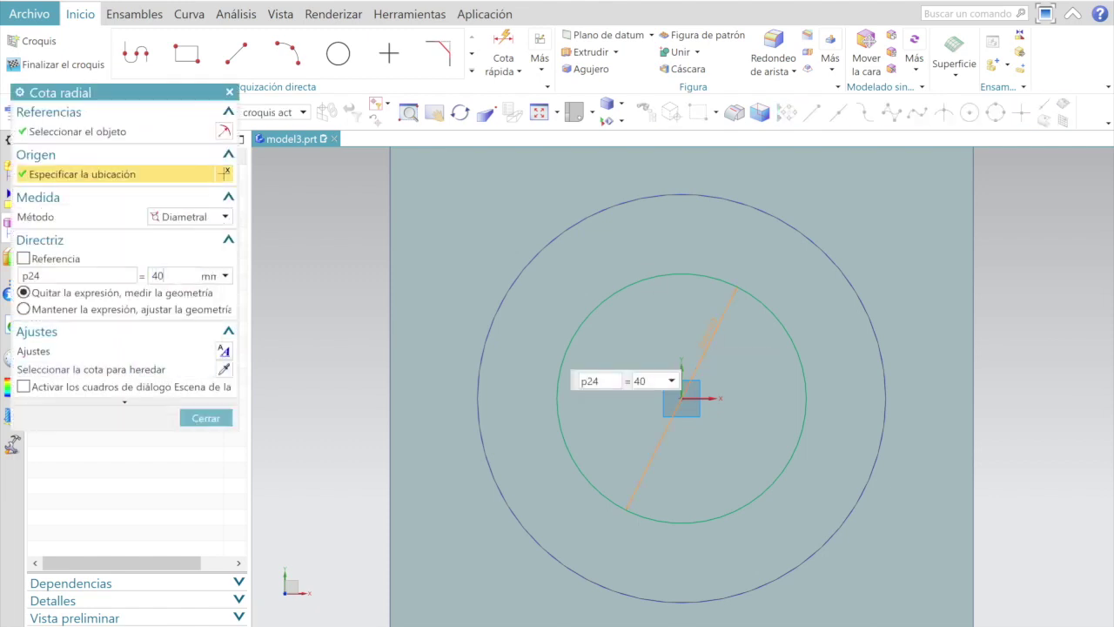
click(23, 309)
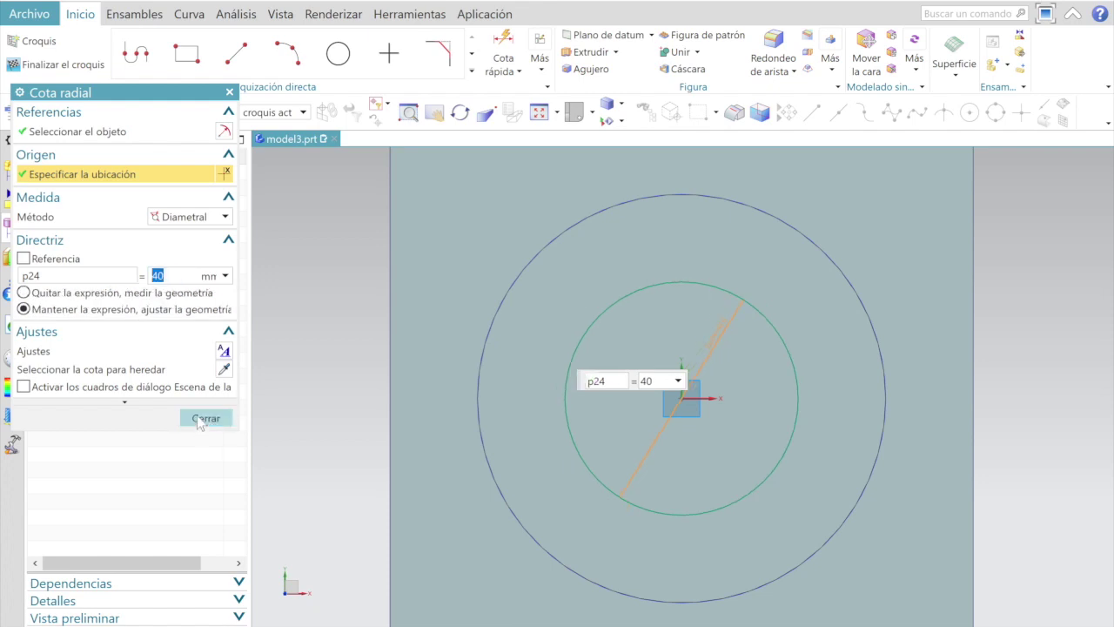
click(205, 417)
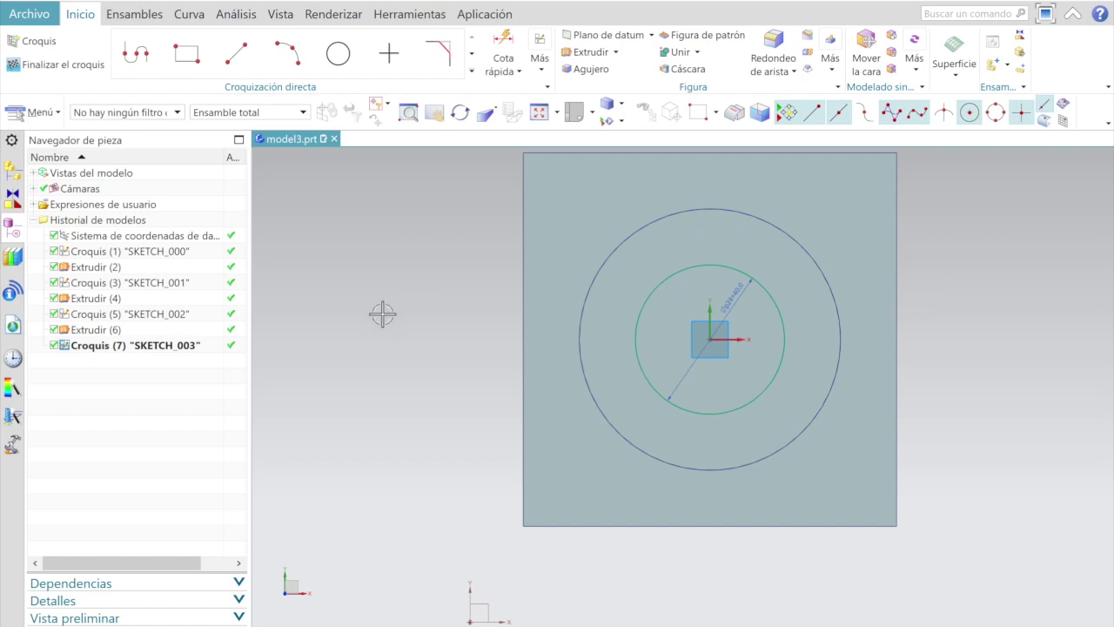
click(87, 65)
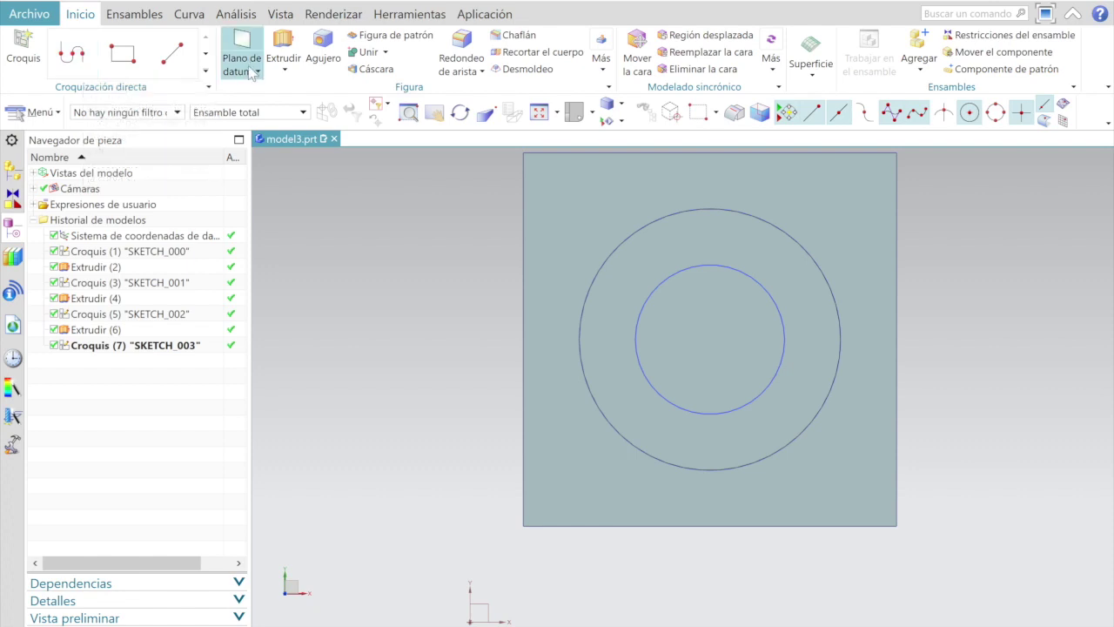
- Extrude the 40 mm inner circle with the direction reversed to cut into the part
click(284, 41)
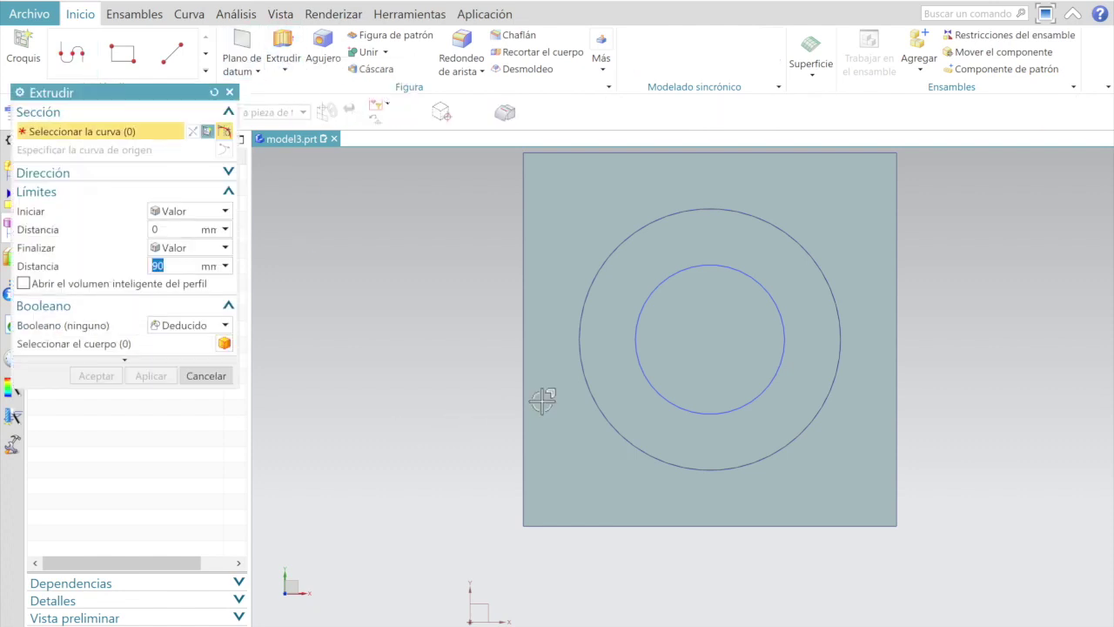
click(642, 310)
click(687, 329)
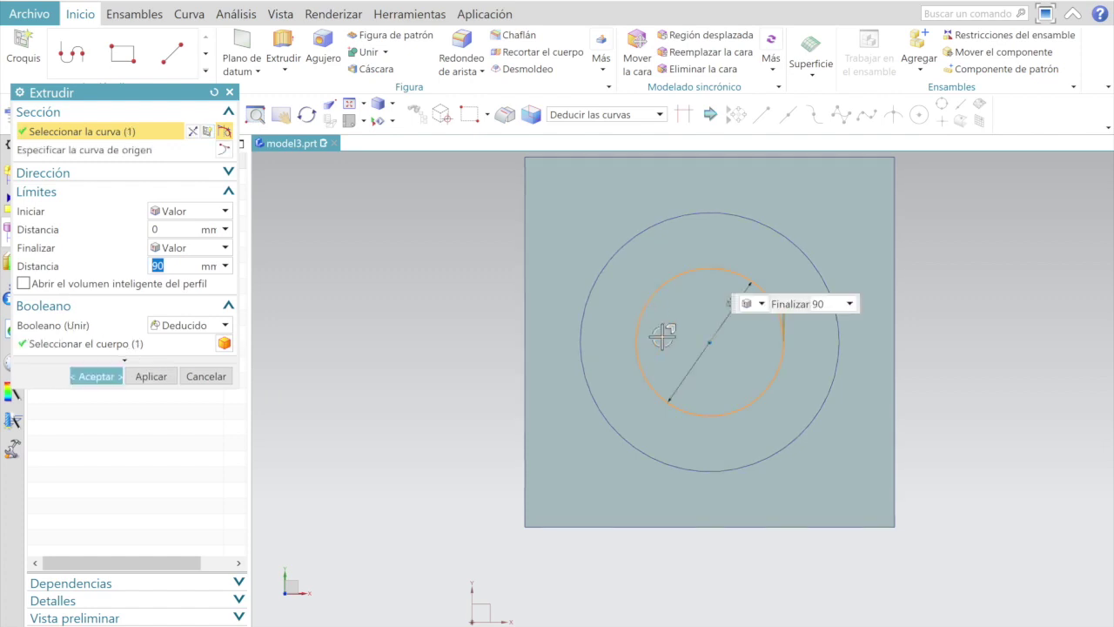
key(Home)
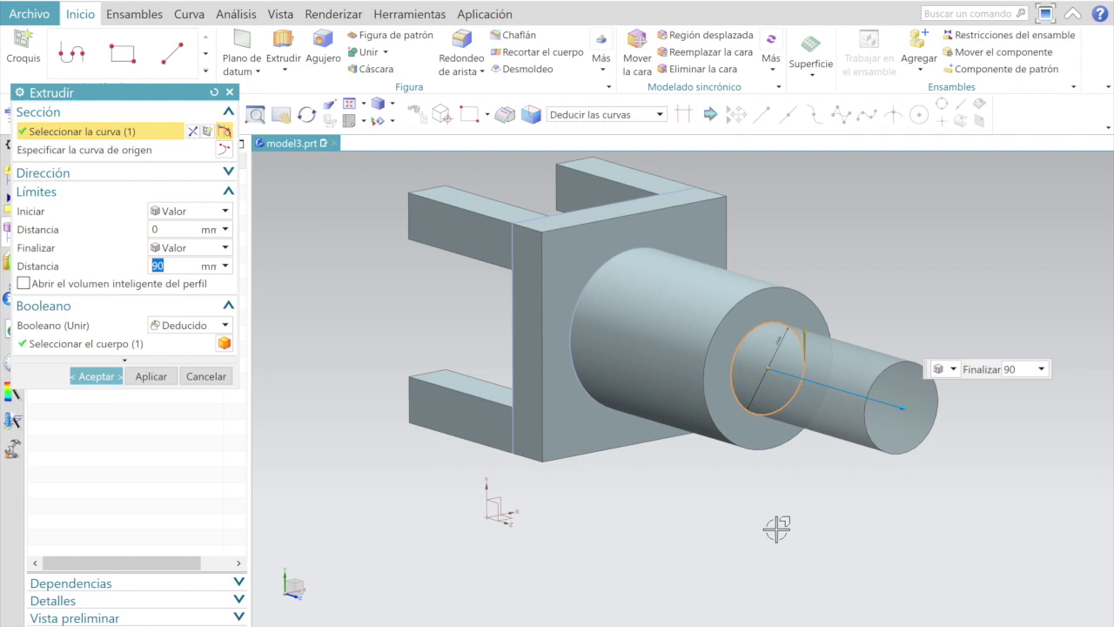
scroll(905, 407, up, 4)
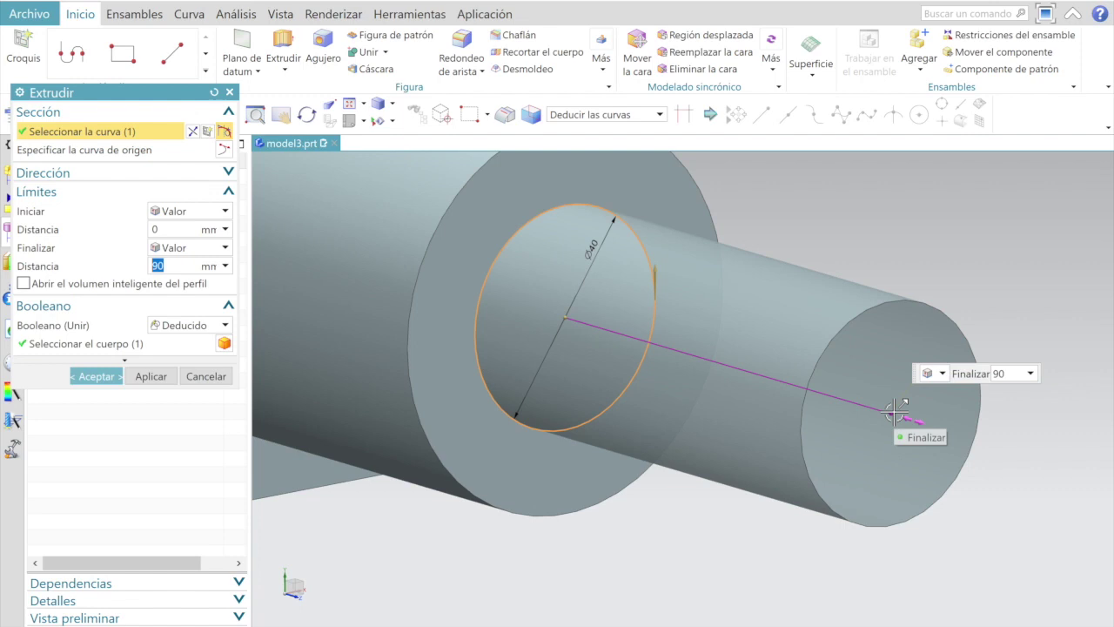
double_click(897, 411)
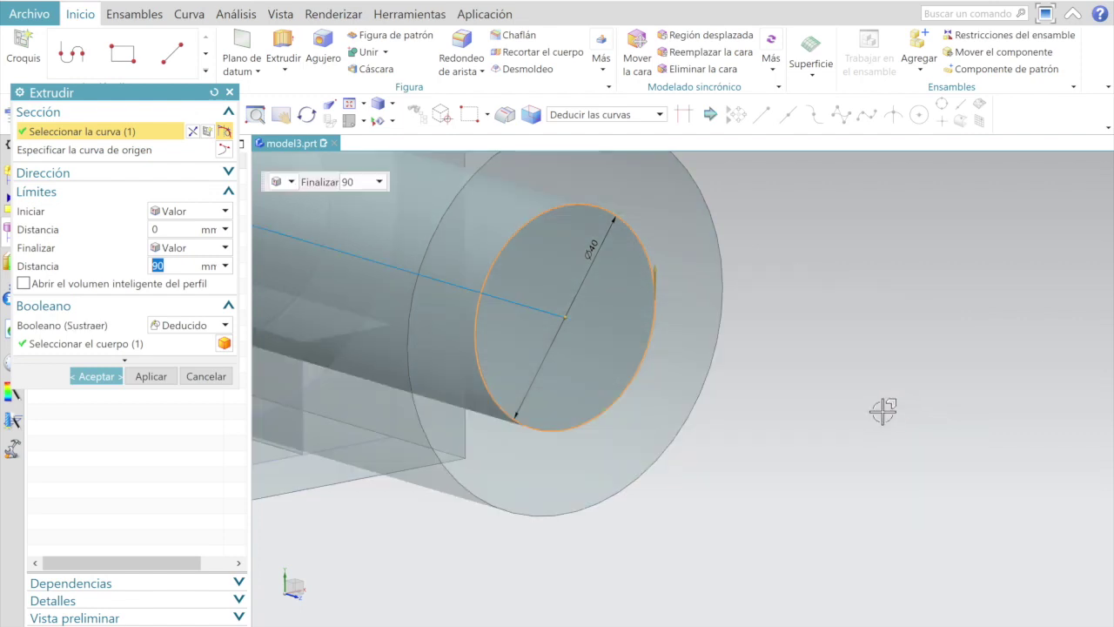
scroll(878, 419, down, 4)
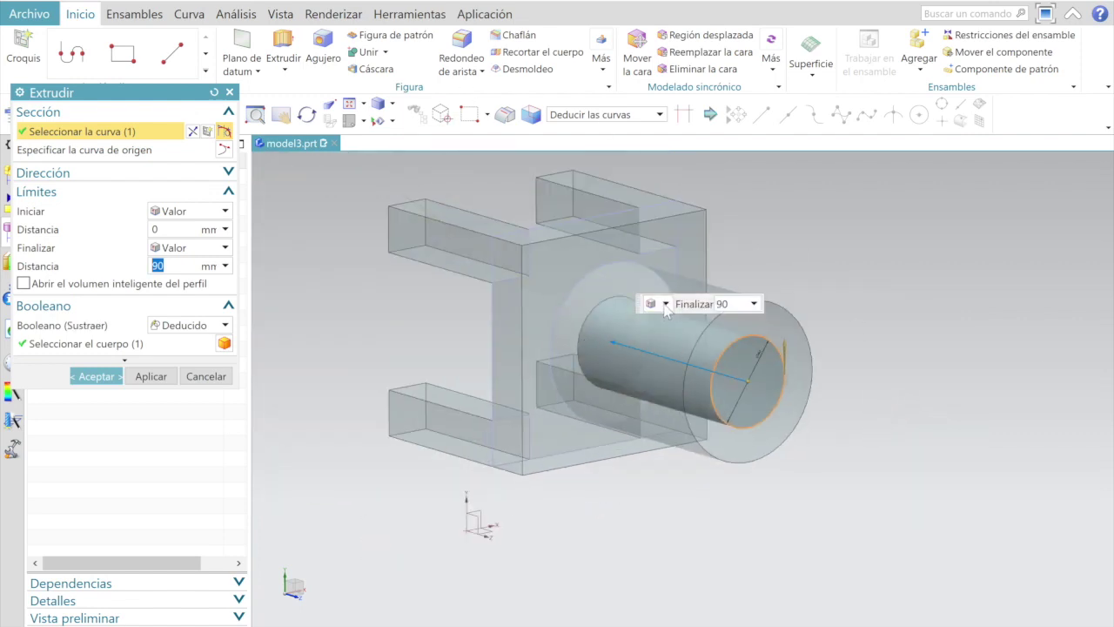
- End the subtracting cut at Hasta siguiente and confirm it as Extrudir (8)
click(666, 304)
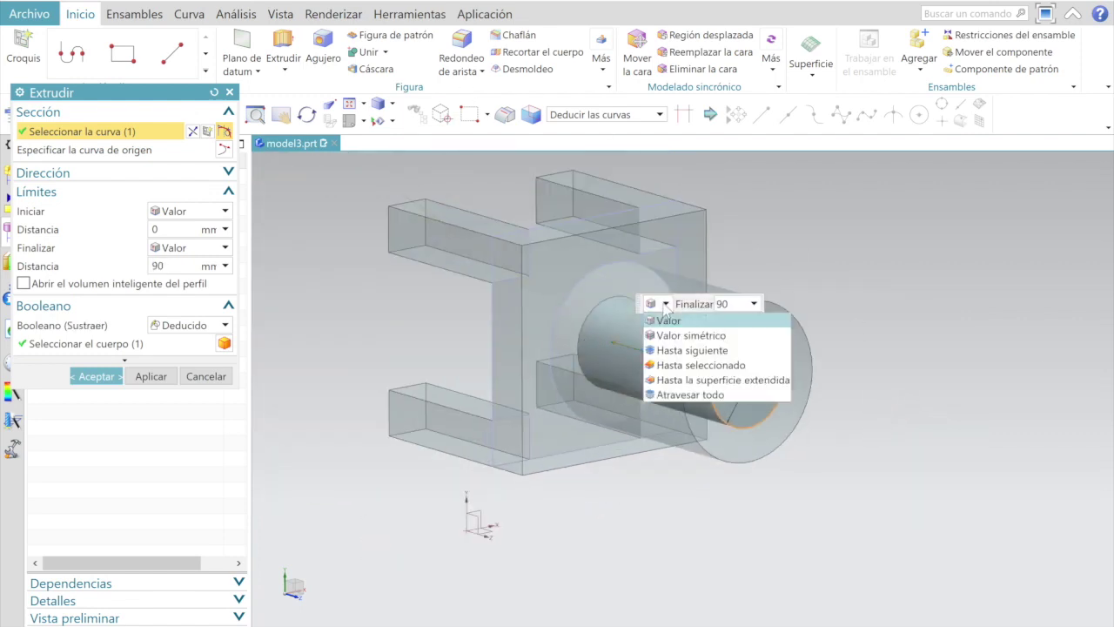
click(693, 352)
mouse_move(783, 524)
middle_down()
mouse_move(825, 488)
mouse_move(850, 490)
middle_up()
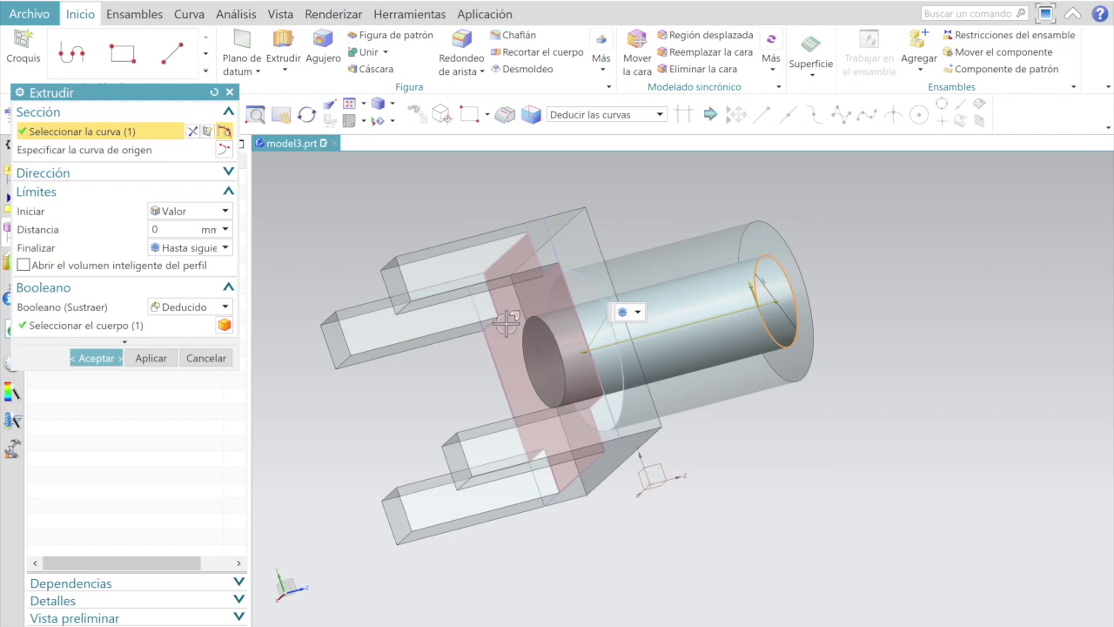
scroll(507, 323, down, 2)
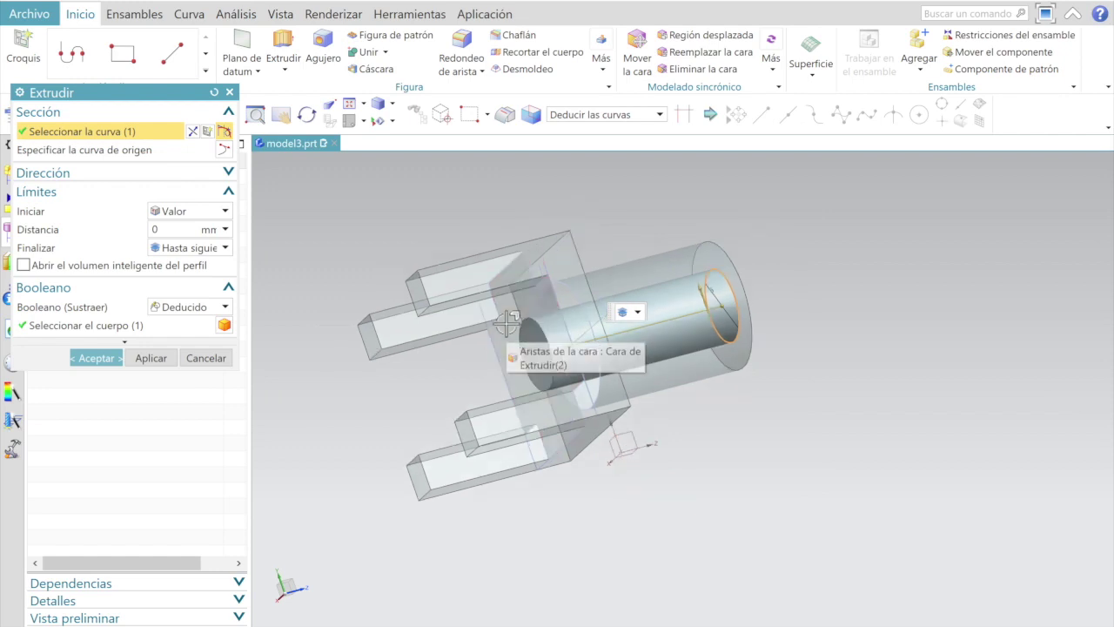
click(97, 358)
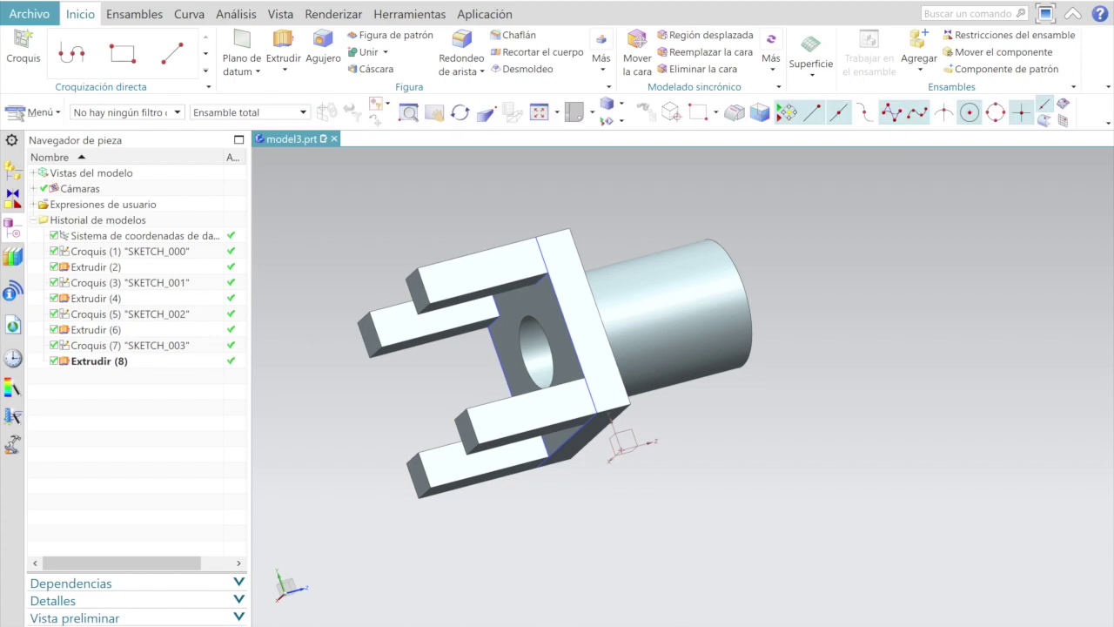
key(Home)
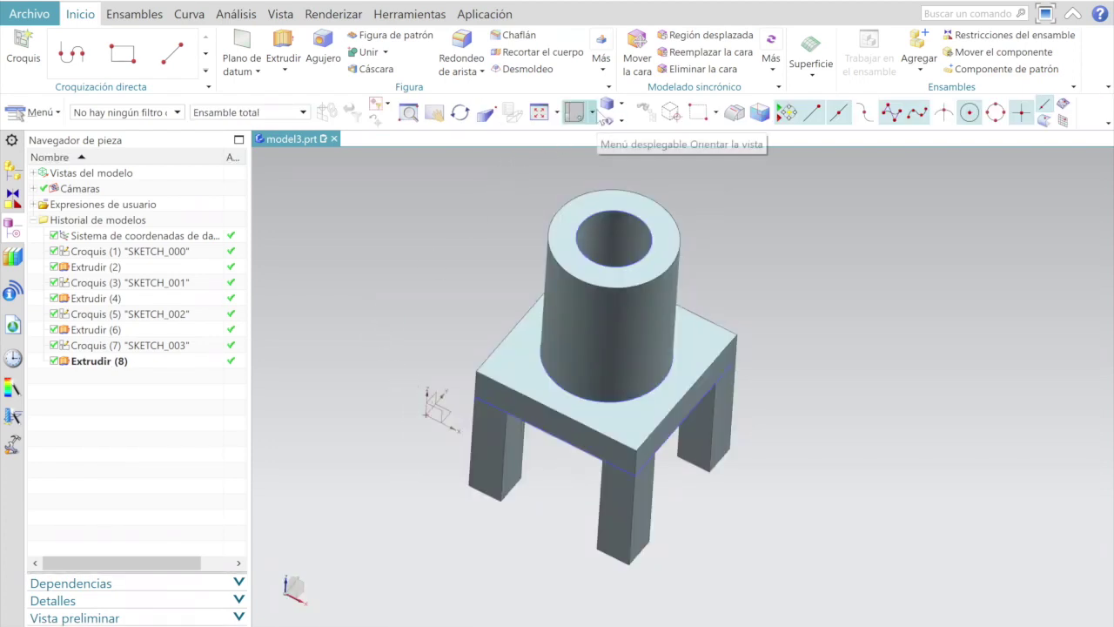
click(592, 111)
click(600, 138)
click(593, 114)
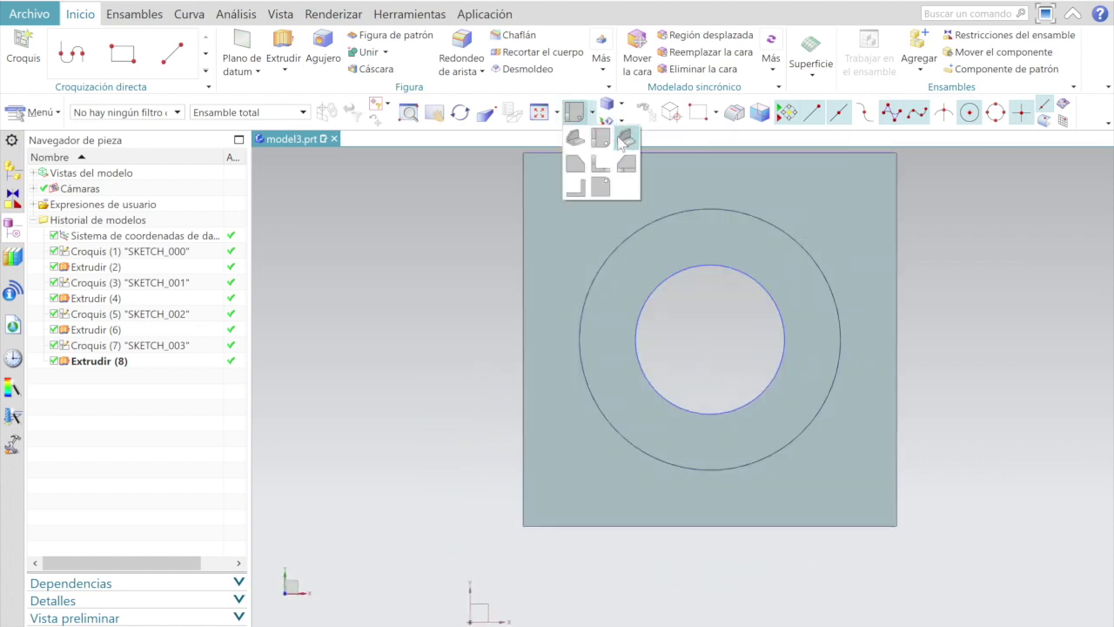
click(620, 137)
click(592, 112)
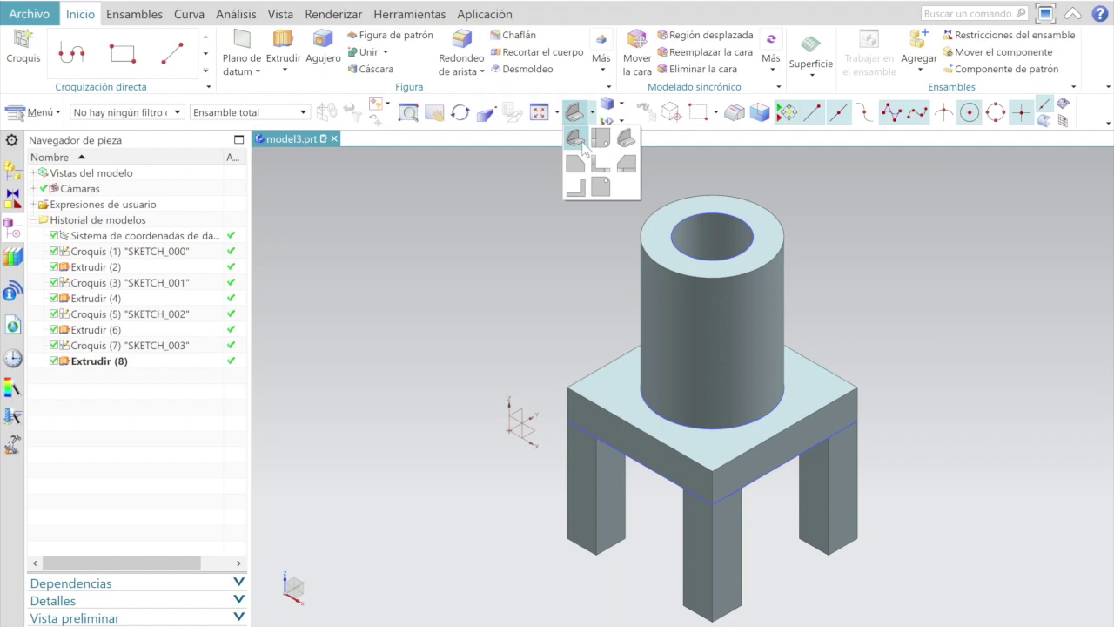
click(574, 166)
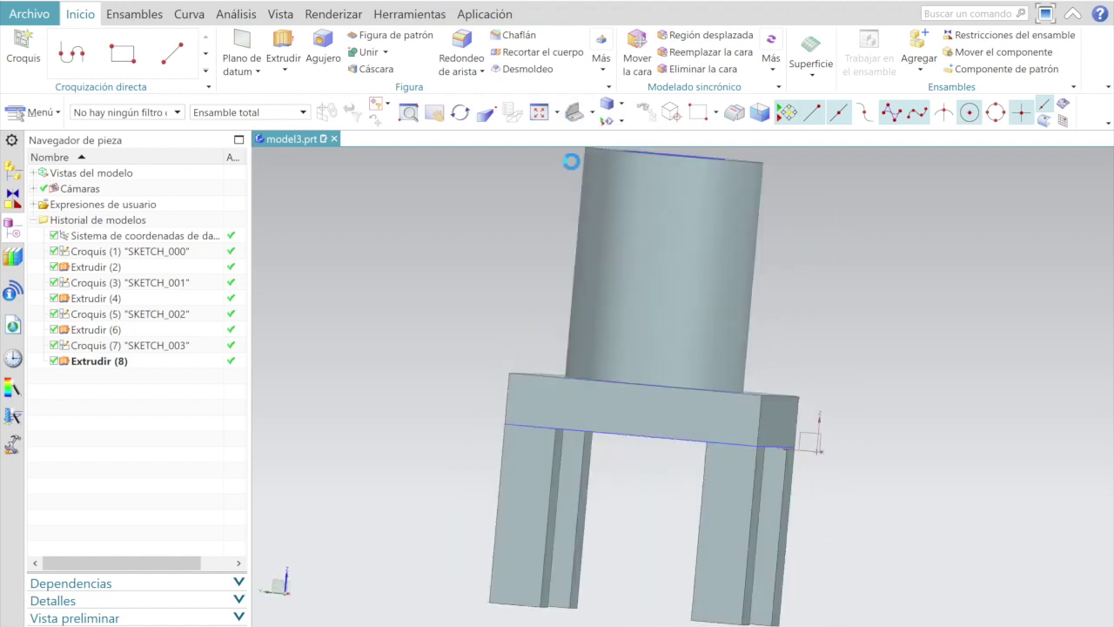
click(592, 113)
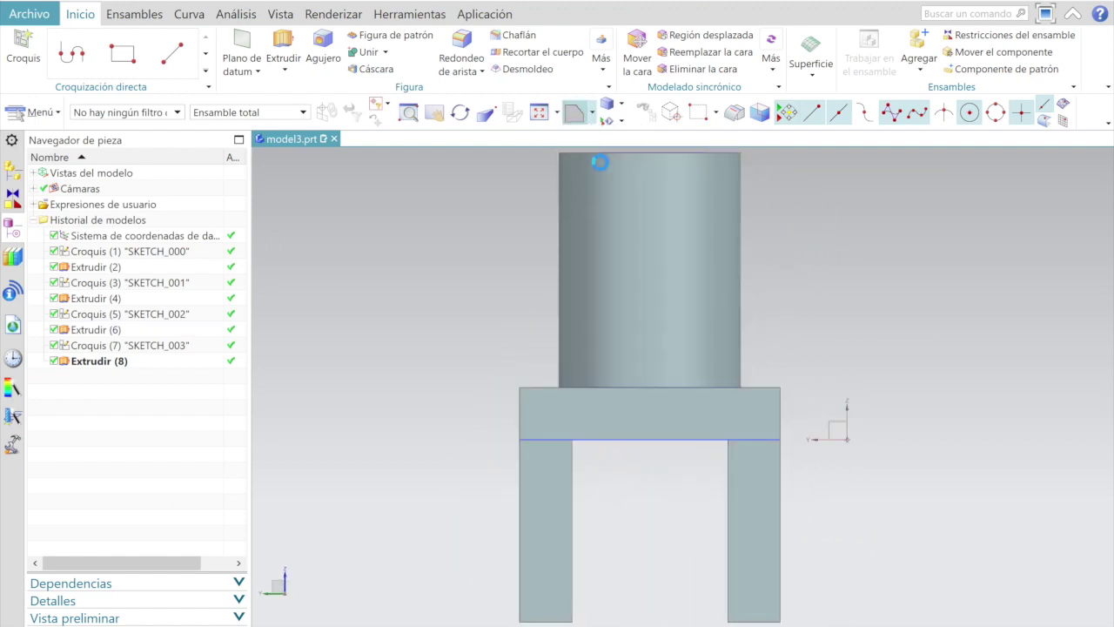
click(601, 162)
click(592, 112)
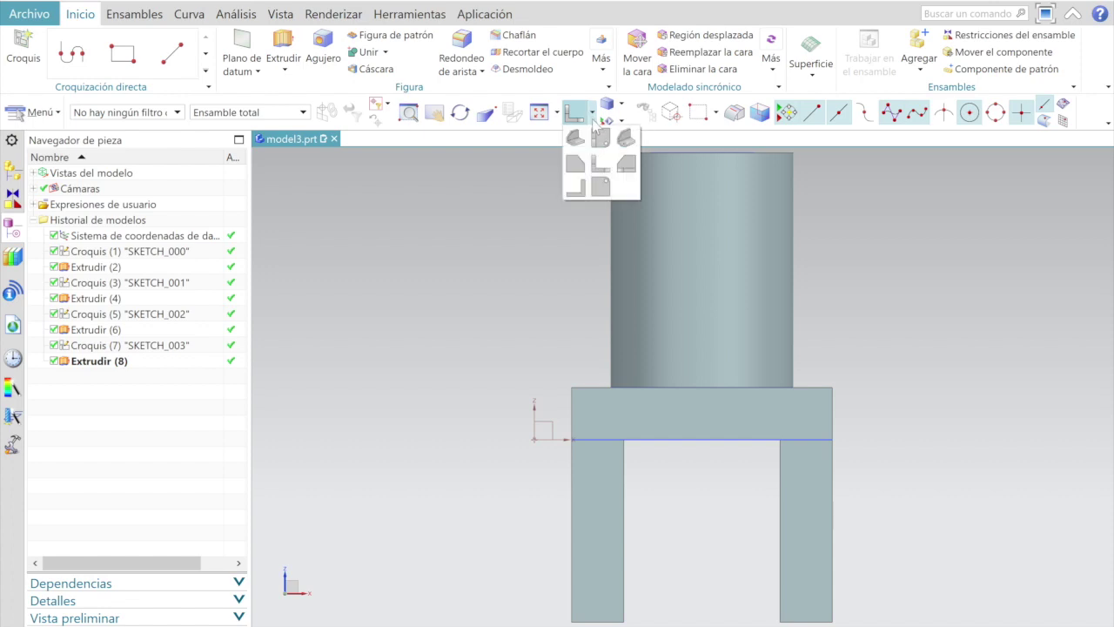
click(625, 139)
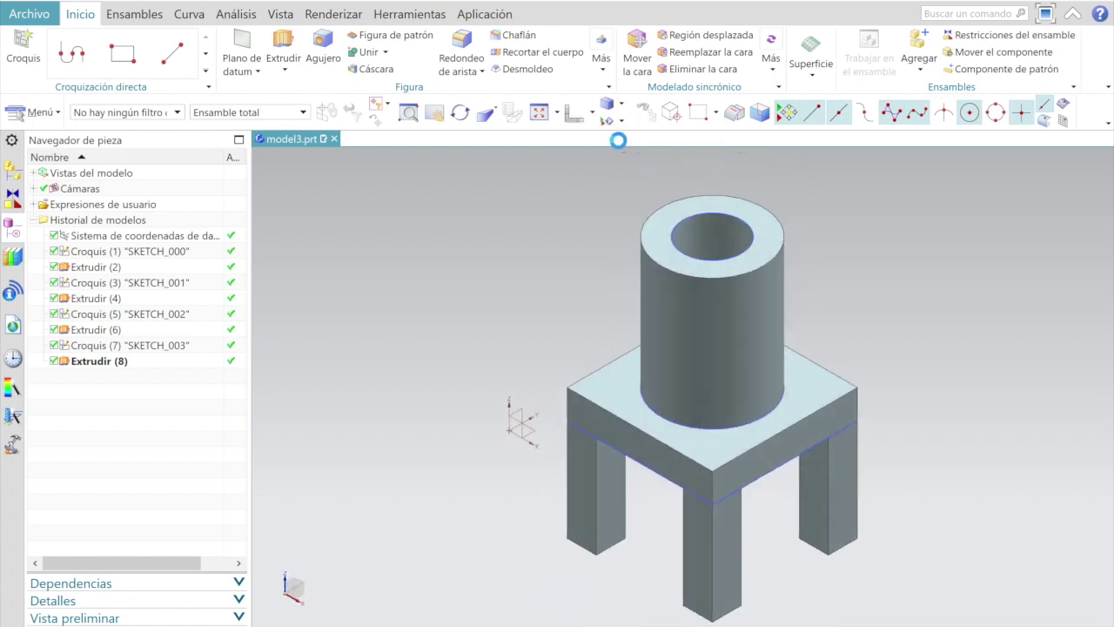